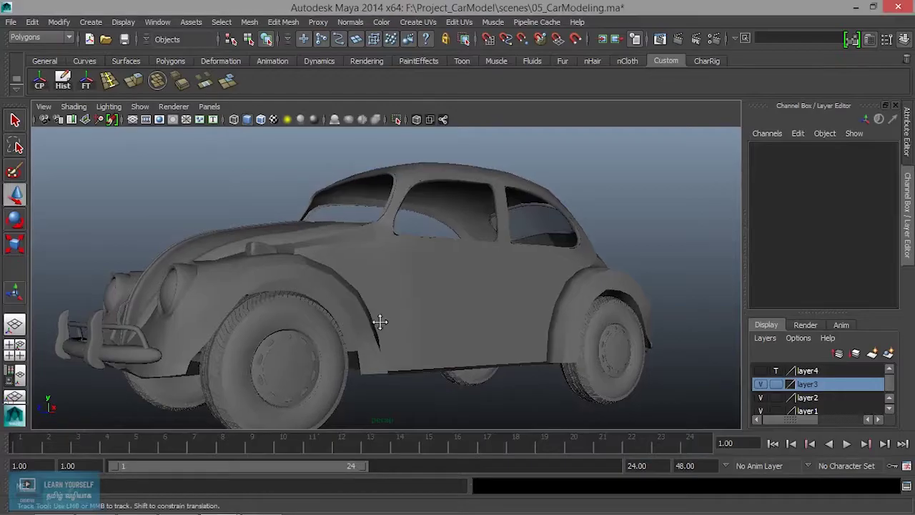
# Step: Select the car body with the Move tool and frame it in the viewport
pyautogui.moveTo(378, 321)
pyautogui.keyDown('alt'); pyautogui.mouseDown()
pyautogui.moveTo(347, 286)
pyautogui.moveTo(336, 310)
pyautogui.mouseUp(); pyautogui.keyUp('alt')
pyautogui.keyDown('alt'); pyautogui.moveTo(336, 310); pyautogui.dragTo(451, 331, button='right'); pyautogui.keyUp('alt')
pyautogui.keyDown('alt'); pyautogui.moveTo(451, 330); pyautogui.dragTo(241, 298); pyautogui.keyUp('alt')
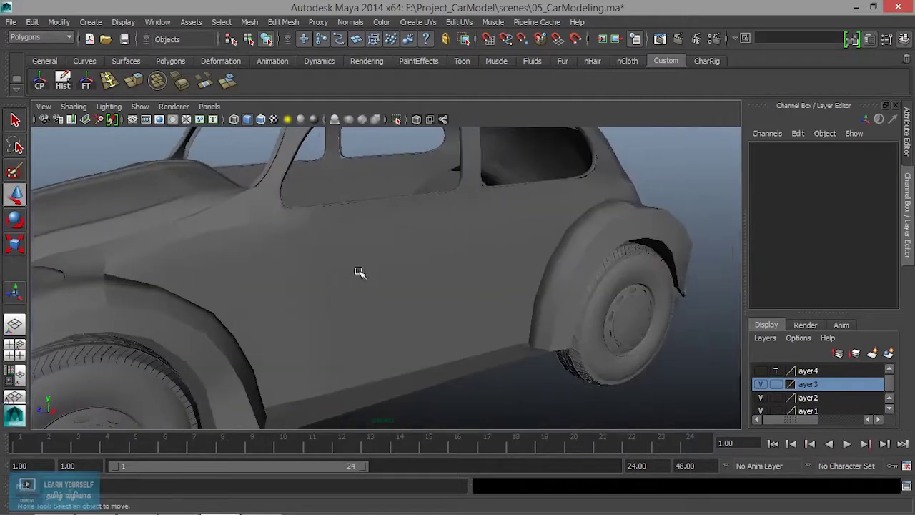
pyautogui.click(241, 299)
pyautogui.press('w')
pyautogui.keyDown('alt'); pyautogui.moveTo(363, 279); pyautogui.dragTo(313, 293); pyautogui.keyUp('alt')
pyautogui.keyDown('alt'); pyautogui.moveTo(312, 294); pyautogui.dragTo(304, 311, button='right'); pyautogui.keyUp('alt')
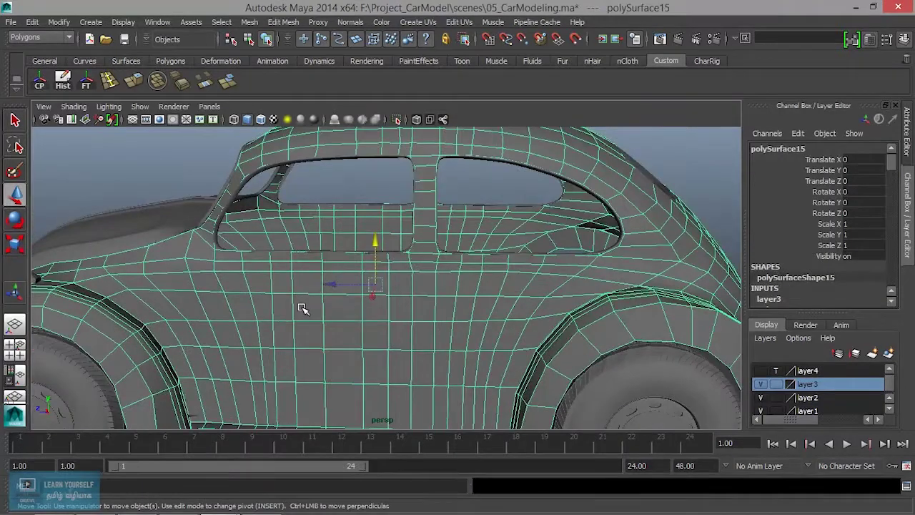
pyautogui.press('f')
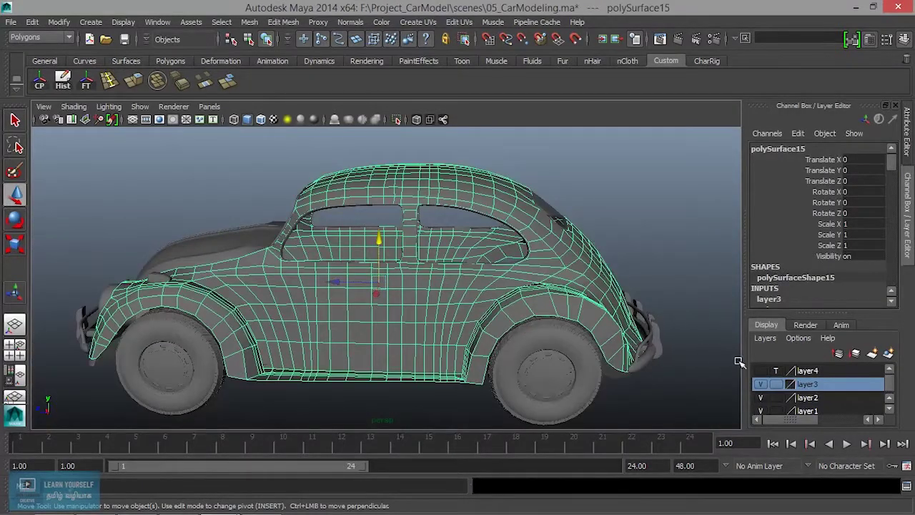
# Step: Make the existing layer4 visible, then delete it
pyautogui.click(760, 371)
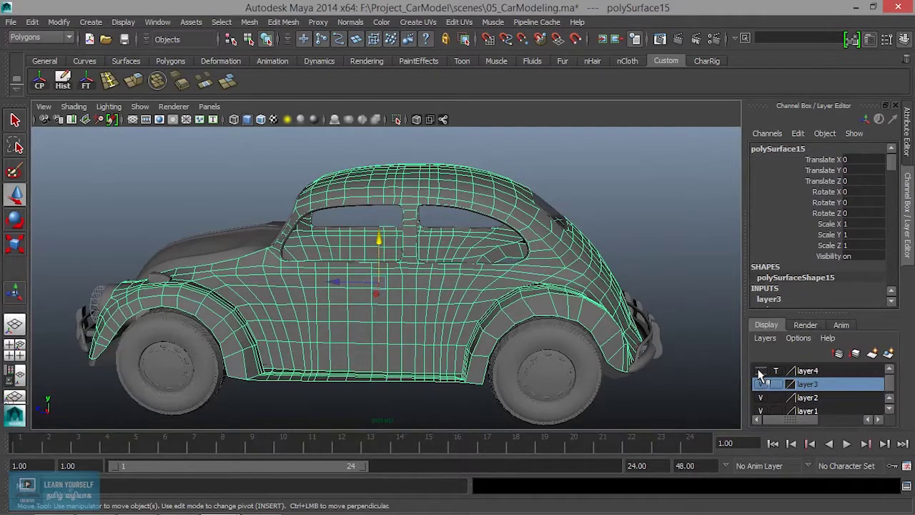
pyautogui.click(802, 366)
pyautogui.rightClick(807, 370)
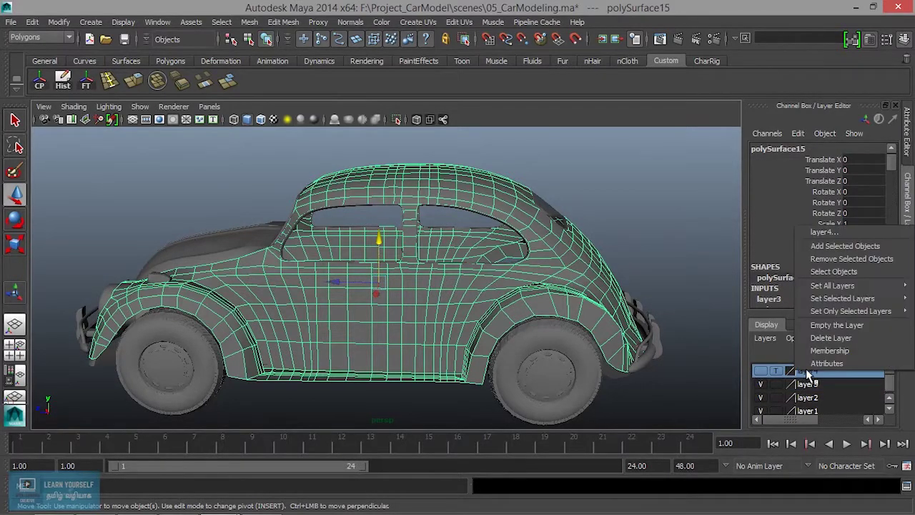
pyautogui.click(841, 342)
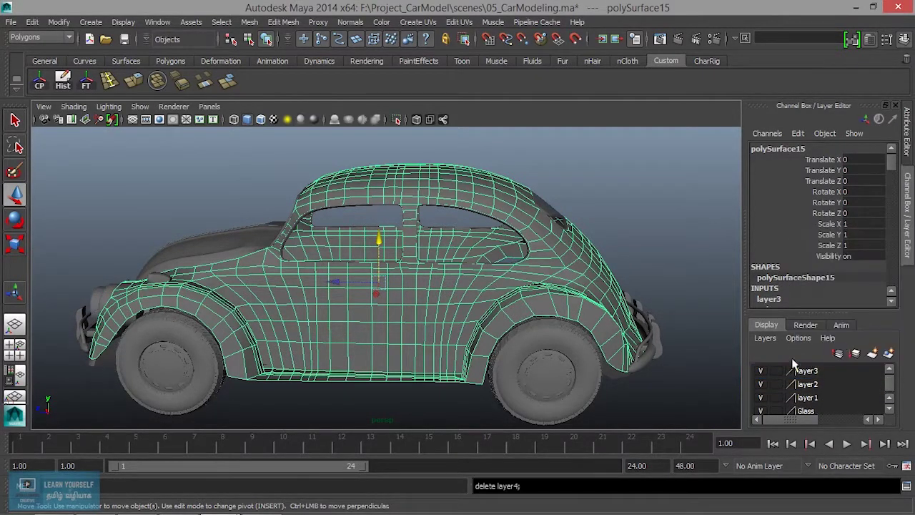
# Step: Marquee-select the wheels, hood and trim, put them on a new layer4, and hide it
pyautogui.scroll(-5, 435, 326)
pyautogui.keyDown('alt'); pyautogui.moveTo(434, 326); pyautogui.dragTo(424, 293); pyautogui.keyUp('alt')
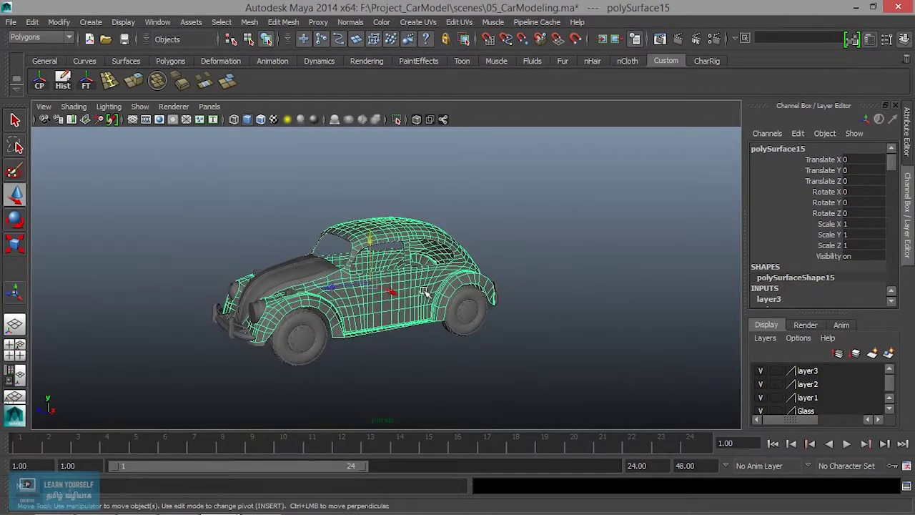
pyautogui.moveTo(123, 198)
pyautogui.keyDown('shift'); pyautogui.mouseDown()
pyautogui.moveTo(541, 368)
pyautogui.moveTo(600, 381)
pyautogui.mouseUp(); pyautogui.keyUp('shift')
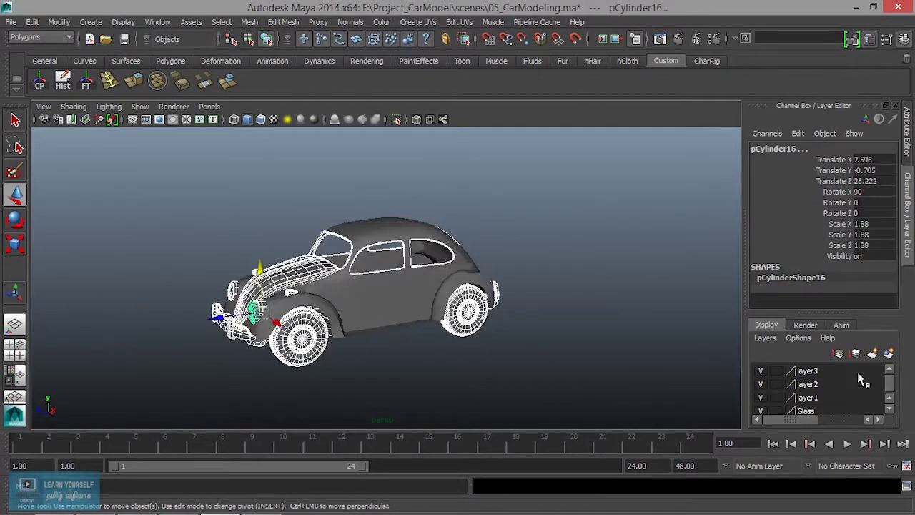
pyautogui.click(884, 355)
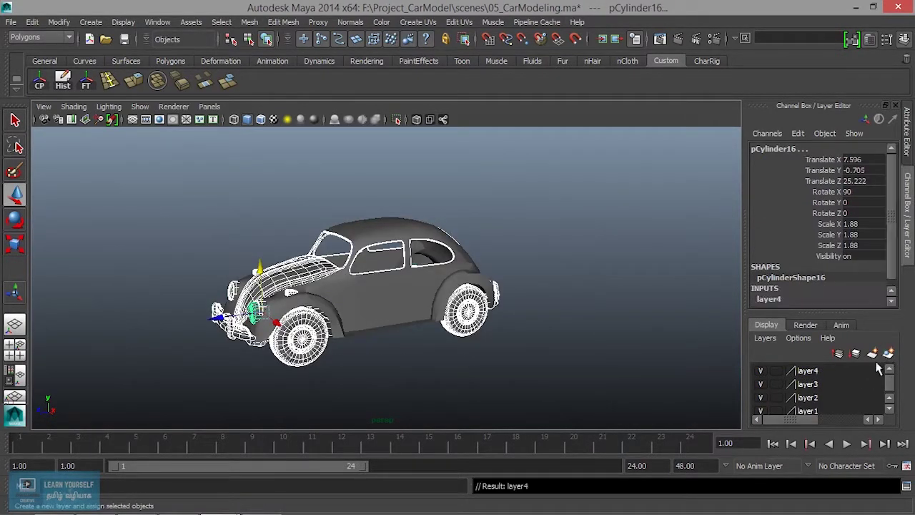
pyautogui.click(762, 371)
pyautogui.click(529, 336)
pyautogui.moveTo(530, 336)
pyautogui.keyDown('alt'); pyautogui.mouseDown()
pyautogui.moveTo(419, 321)
pyautogui.moveTo(321, 327)
pyautogui.moveTo(367, 317)
pyautogui.mouseUp(); pyautogui.keyUp('alt')
# Step: Select the car body, orbit to an end-on view and switch to face selection
pyautogui.click(327, 310)
pyautogui.scroll(5, 340, 323)
pyautogui.scroll(-5, 340, 323)
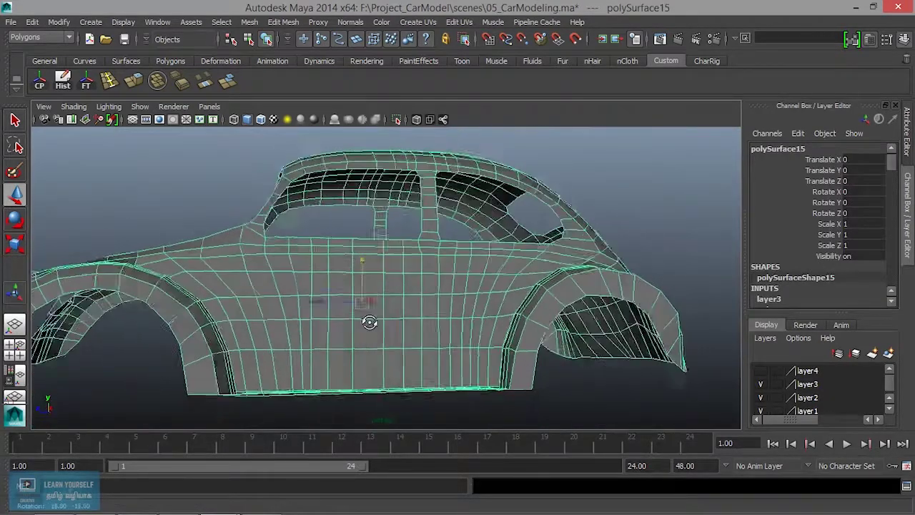
pyautogui.scroll(2, 347, 322)
pyautogui.scroll(1, 436, 323)
pyautogui.moveTo(435, 322)
pyautogui.keyDown('alt'); pyautogui.mouseDown()
pyautogui.moveTo(499, 333)
pyautogui.moveTo(364, 343)
pyautogui.moveTo(394, 371)
pyautogui.moveTo(389, 401)
pyautogui.moveTo(417, 341)
pyautogui.moveTo(384, 256)
pyautogui.mouseUp(); pyautogui.keyUp('alt')
pyautogui.scroll(-2, 389, 401)
pyautogui.rightClick(379, 213)
pyautogui.click(277, 159)
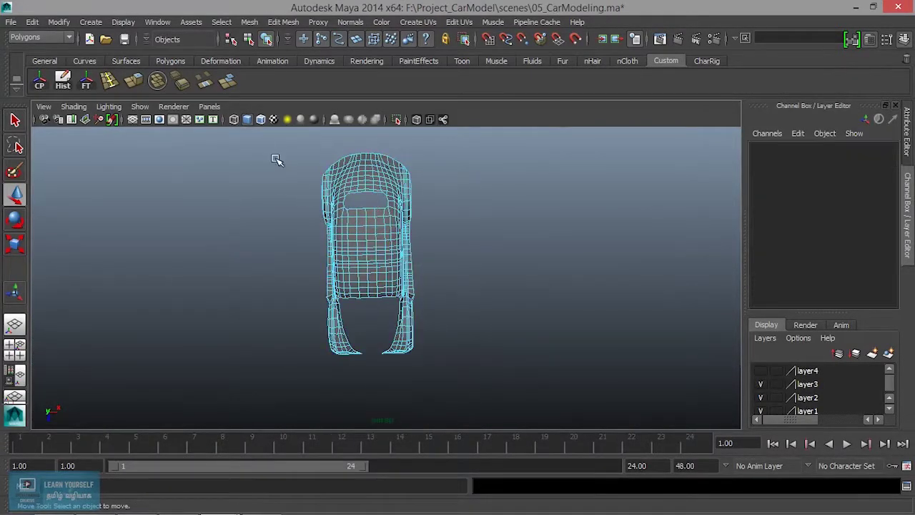
# Step: Marquee-select the faces across one side of the roof and front, then delete them
pyautogui.moveTo(324, 323)
pyautogui.mouseDown()
pyautogui.moveTo(355, 386)
pyautogui.moveTo(443, 315)
pyautogui.mouseUp()
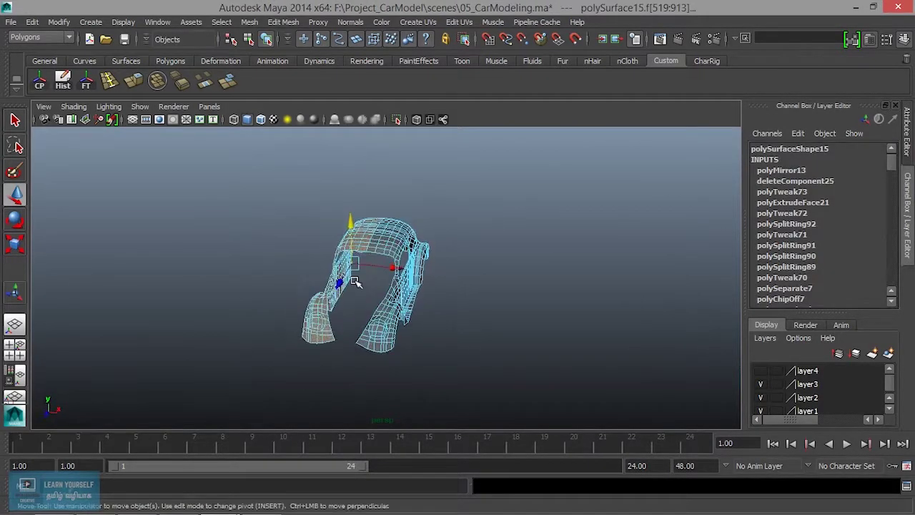
pyautogui.scroll(3, 515, 260)
pyautogui.moveTo(514, 260)
pyautogui.keyDown('alt'); pyautogui.mouseDown()
pyautogui.moveTo(450, 274)
pyautogui.moveTo(432, 303)
pyautogui.mouseUp(); pyautogui.keyUp('alt')
pyautogui.scroll(3, 432, 303)
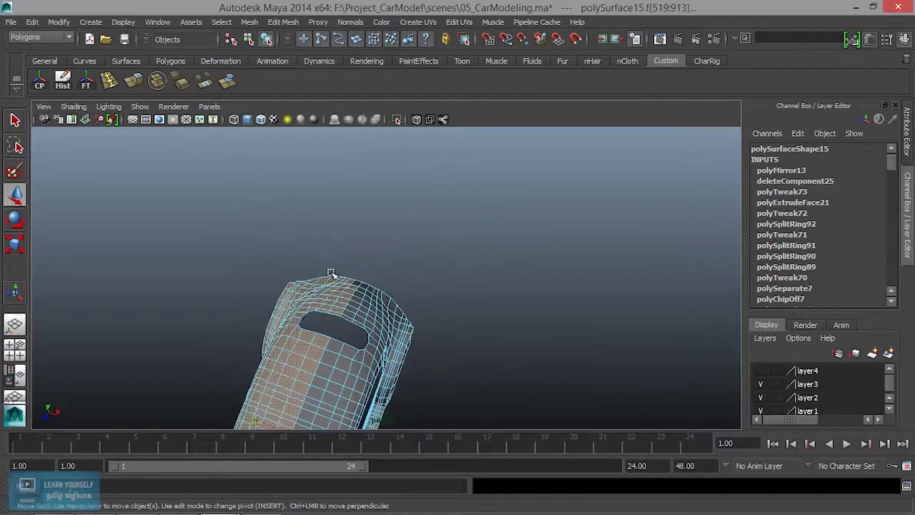
pyautogui.scroll(2, 544, 341)
pyautogui.moveTo(543, 341)
pyautogui.keyDown('alt'); pyautogui.mouseDown()
pyautogui.moveTo(407, 255)
pyautogui.moveTo(384, 326)
pyautogui.mouseUp(); pyautogui.keyUp('alt')
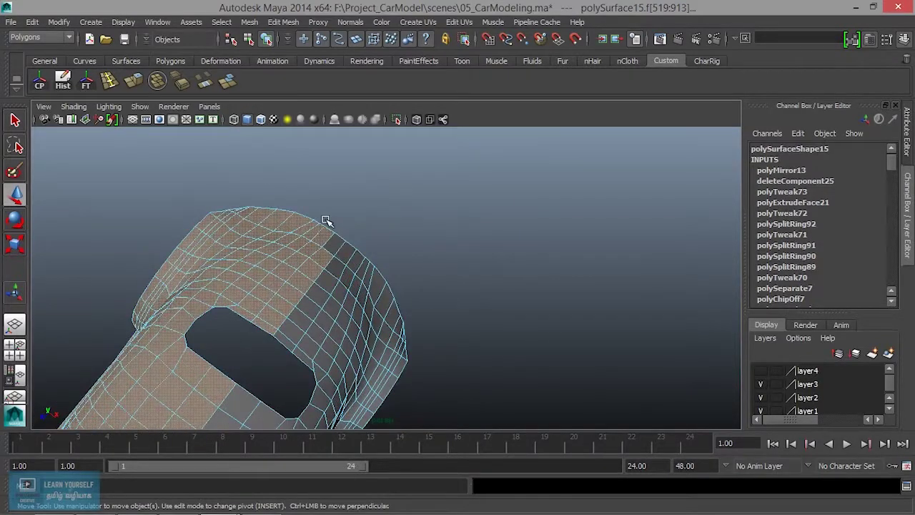
pyautogui.keyDown('alt'); pyautogui.moveTo(386, 256); pyautogui.dragTo(293, 263); pyautogui.keyUp('alt')
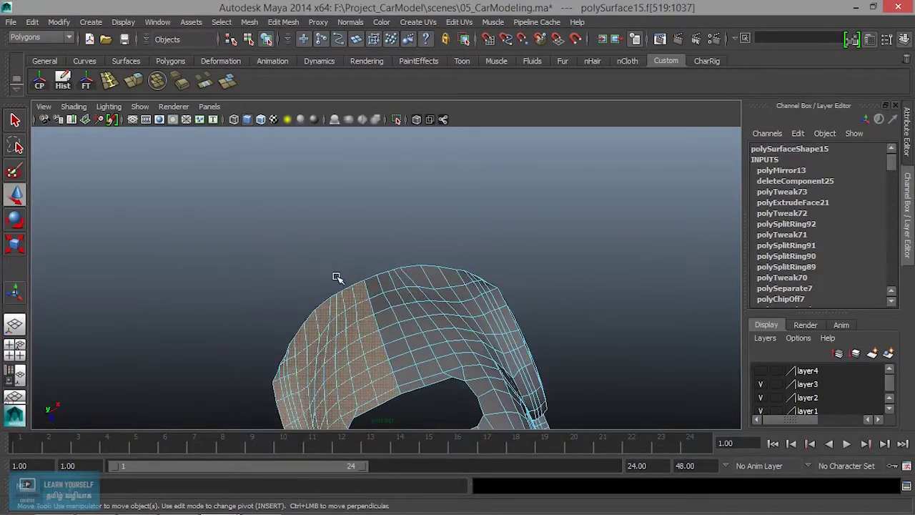
pyautogui.press('Delete')
# Step: Orbit to the doors, switch to edge mode and select an edge on the window pillar
pyautogui.moveTo(374, 303)
pyautogui.keyDown('alt'); pyautogui.mouseDown()
pyautogui.moveTo(435, 357)
pyautogui.moveTo(336, 278)
pyautogui.moveTo(258, 254)
pyautogui.moveTo(361, 375)
pyautogui.moveTo(368, 292)
pyautogui.mouseUp(); pyautogui.keyUp('alt')
pyautogui.scroll(3, 348, 235)
pyautogui.scroll(3, 522, 215)
pyautogui.moveTo(522, 215)
pyautogui.keyDown('alt'); pyautogui.mouseDown()
pyautogui.moveTo(541, 218)
pyautogui.moveTo(427, 259)
pyautogui.moveTo(486, 284)
pyautogui.mouseUp(); pyautogui.keyUp('alt')
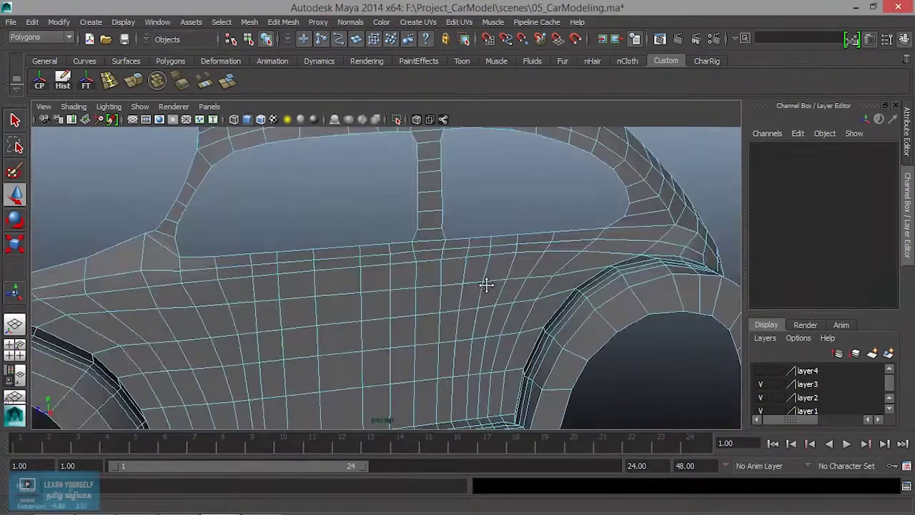
pyautogui.moveTo(388, 195); pyautogui.dragTo(388, 157, button='right')
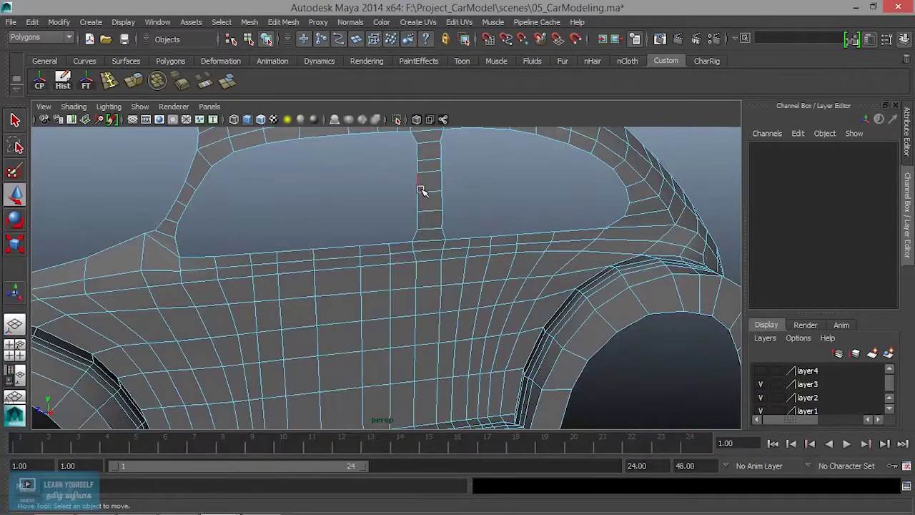
pyautogui.click(421, 190)
pyautogui.scroll(-5, 420, 268)
pyautogui.scroll(5, 416, 354)
pyautogui.keyDown('alt'); pyautogui.moveTo(422, 251); pyautogui.dragTo(453, 273); pyautogui.keyUp('alt')
# Step: Use Insert Edge Loop Tool to add a vertical loop down the window pillar and door panel
pyautogui.rightClick(423, 195)
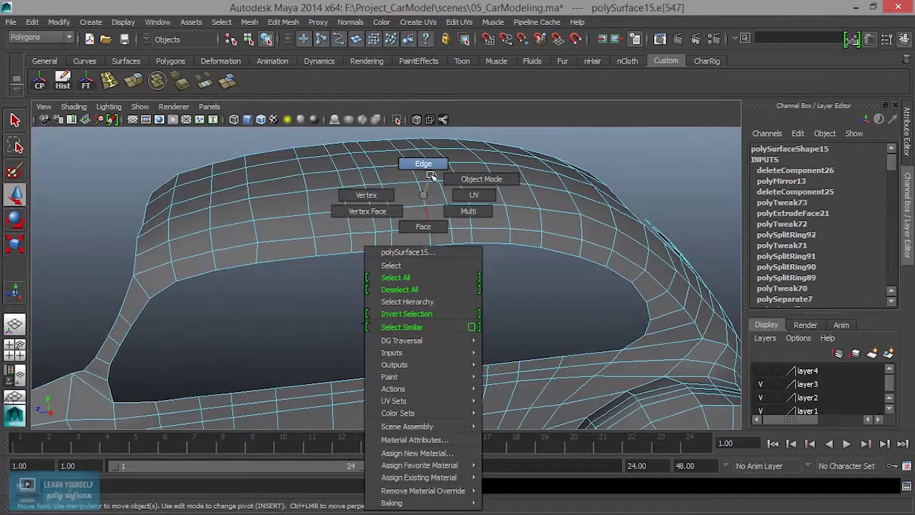
pyautogui.moveTo(423, 206); pyautogui.dragTo(481, 179, button='right')
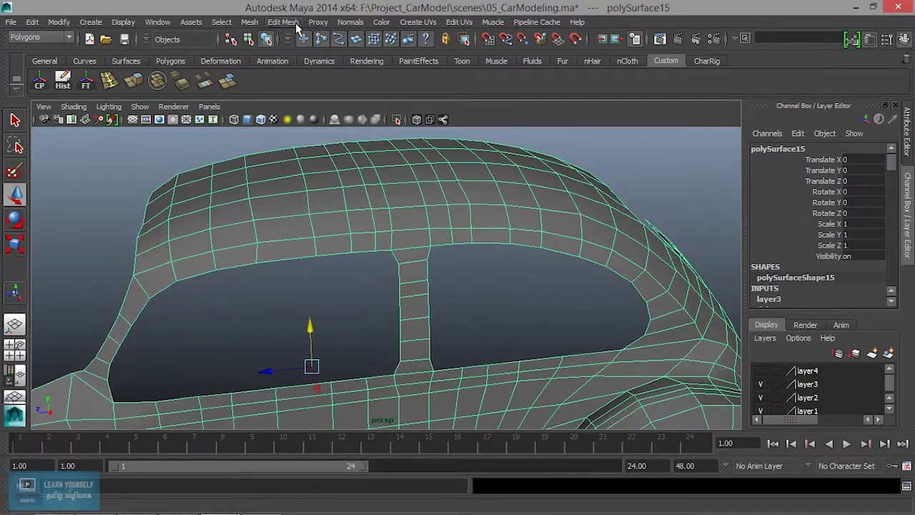
pyautogui.click(295, 23)
pyautogui.click(355, 155)
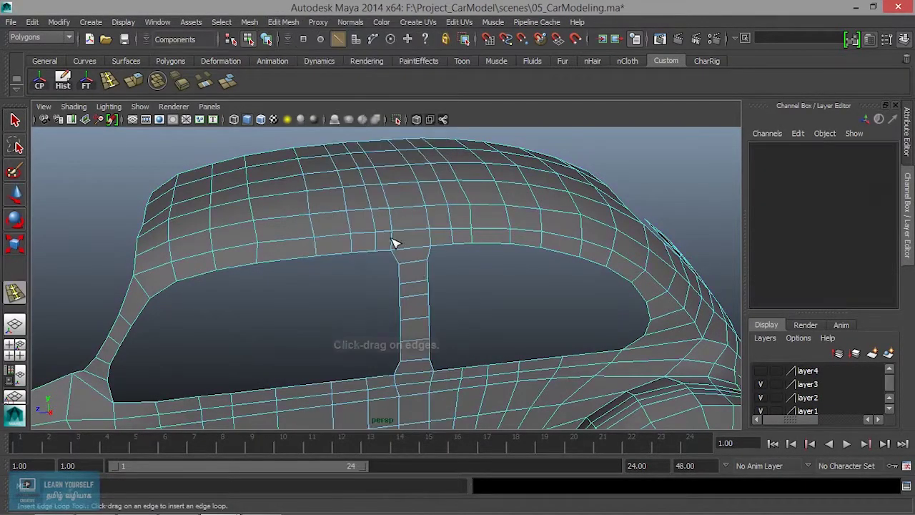
pyautogui.click(418, 252)
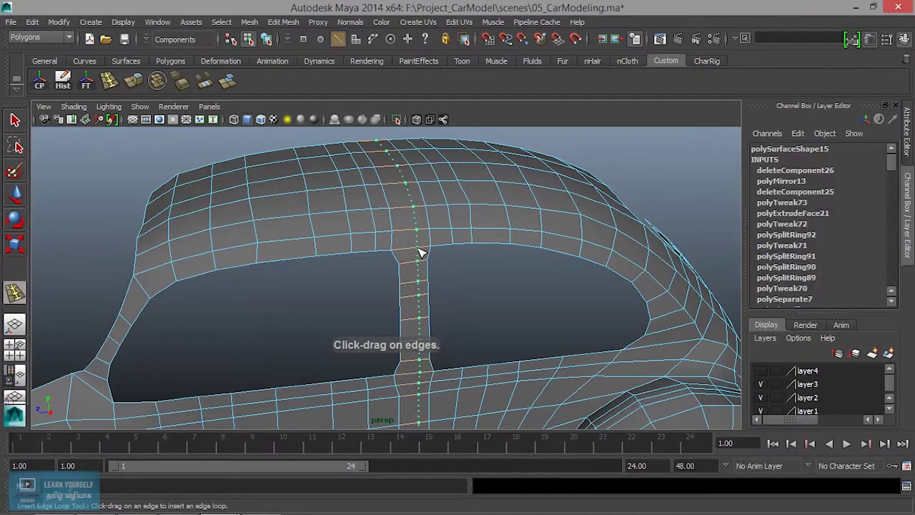
pyautogui.keyDown('alt'); pyautogui.moveTo(419, 251); pyautogui.dragTo(306, 361); pyautogui.keyUp('alt')
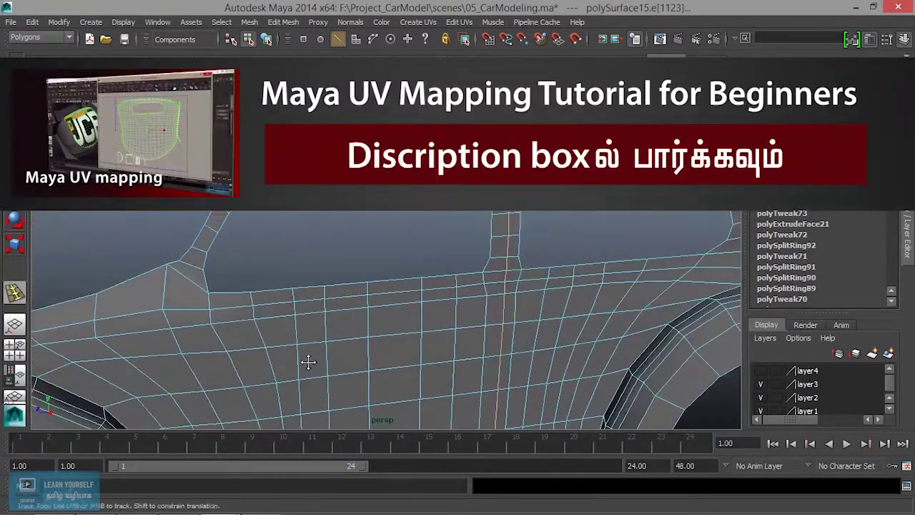
# Step: Tilt the view over the side panel and switch to vertex selection
pyautogui.keyDown('alt'); pyautogui.moveTo(265, 322); pyautogui.dragTo(319, 279); pyautogui.keyUp('alt')
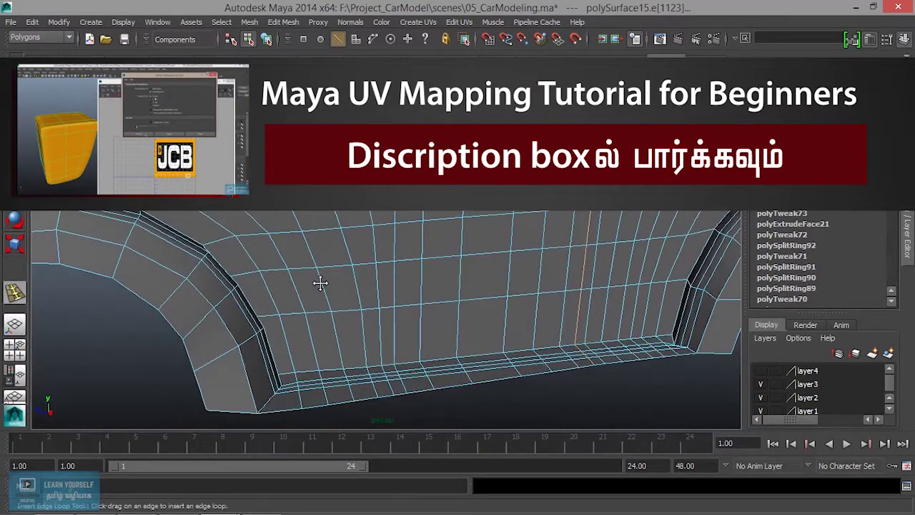
pyautogui.rightClick(317, 247)
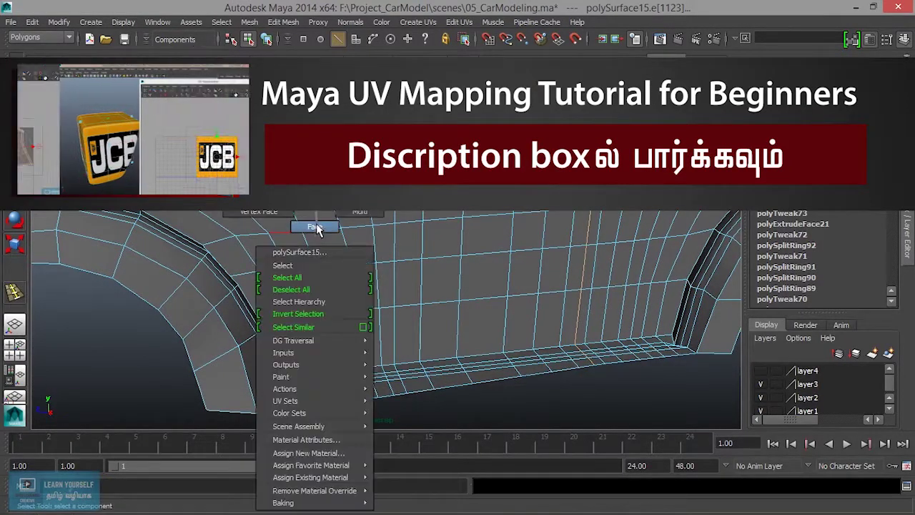
pyautogui.moveTo(315, 229)
pyautogui.keyDown('alt'); pyautogui.mouseDown()
pyautogui.moveTo(307, 292)
pyautogui.moveTo(350, 368)
pyautogui.moveTo(331, 264)
pyautogui.mouseUp(); pyautogui.keyUp('alt')
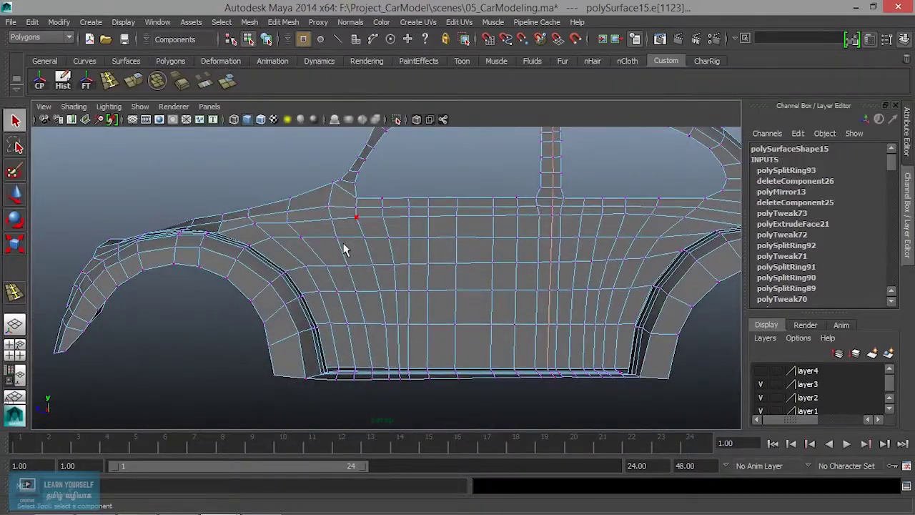
# Step: Select the vertex column beside the front wheel arch and slide it left toward the arch
pyautogui.keyDown('alt'); pyautogui.moveTo(348, 294); pyautogui.dragTo(359, 283); pyautogui.keyUp('alt')
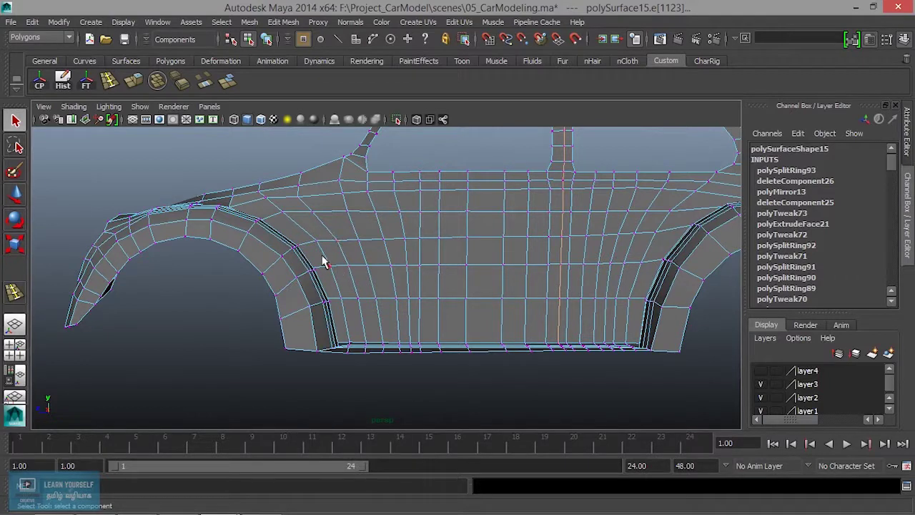
pyautogui.keyDown('shift'); pyautogui.click(349, 348); pyautogui.keyUp('shift')
pyautogui.keyDown('alt'); pyautogui.moveTo(351, 367); pyautogui.dragTo(351, 374); pyautogui.keyUp('alt')
pyautogui.keyDown('shift'); pyautogui.doubleClick(350, 350); pyautogui.keyUp('shift')
pyautogui.press('w')
pyautogui.moveTo(293, 297); pyautogui.dragTo(281, 292, button='middle')
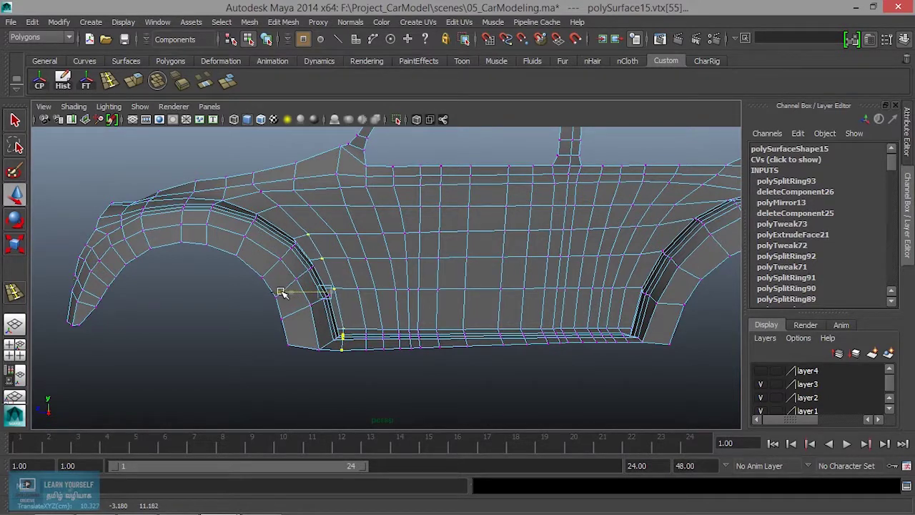
pyautogui.click(308, 205)
pyautogui.keyDown('shift'); pyautogui.doubleClick(365, 349); pyautogui.keyUp('shift')
pyautogui.moveTo(295, 283); pyautogui.dragTo(282, 277, button='middle')
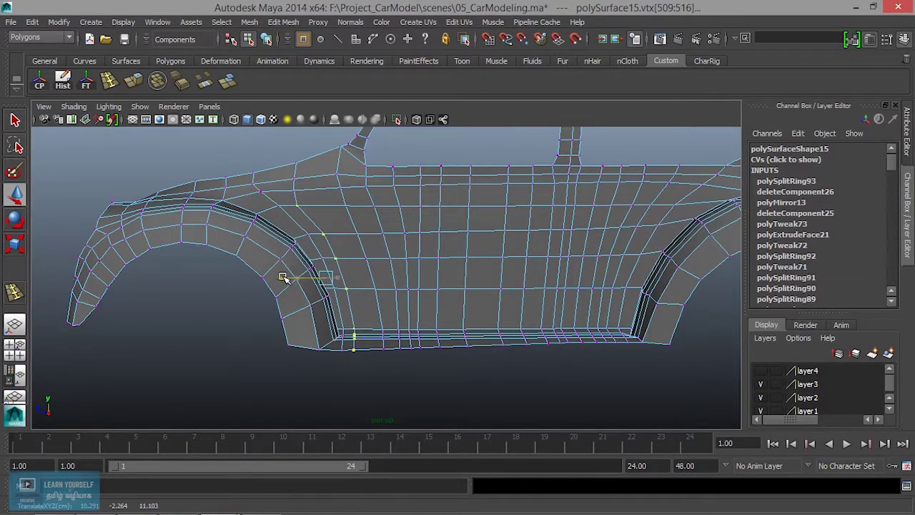
# Step: Scale the door's vertical vertex column flat along X and shift it toward the arch
pyautogui.click(339, 184)
pyautogui.keyDown('shift'); pyautogui.doubleClick(382, 349); pyautogui.keyUp('shift')
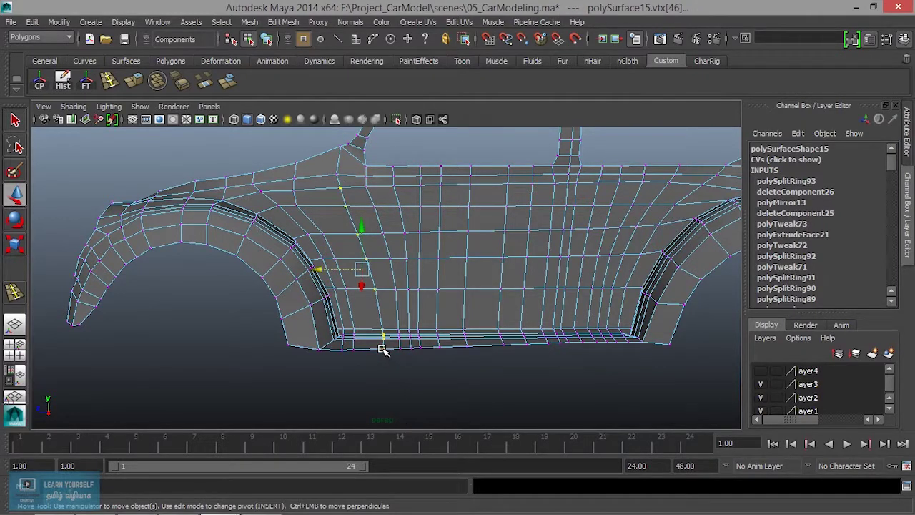
pyautogui.press('r')
pyautogui.moveTo(421, 269); pyautogui.dragTo(388, 272)
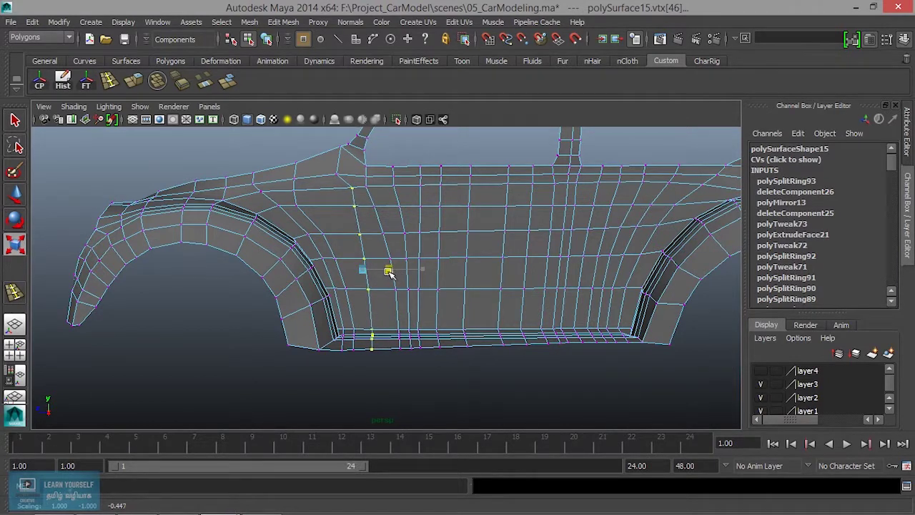
pyautogui.press('w')
pyautogui.moveTo(319, 274); pyautogui.dragTo(310, 272)
# Step: Nudge a single door-seam vertex into line, then select a vertex on the door's front seam
pyautogui.scroll(-1, 387, 313)
pyautogui.scroll(3, 472, 348)
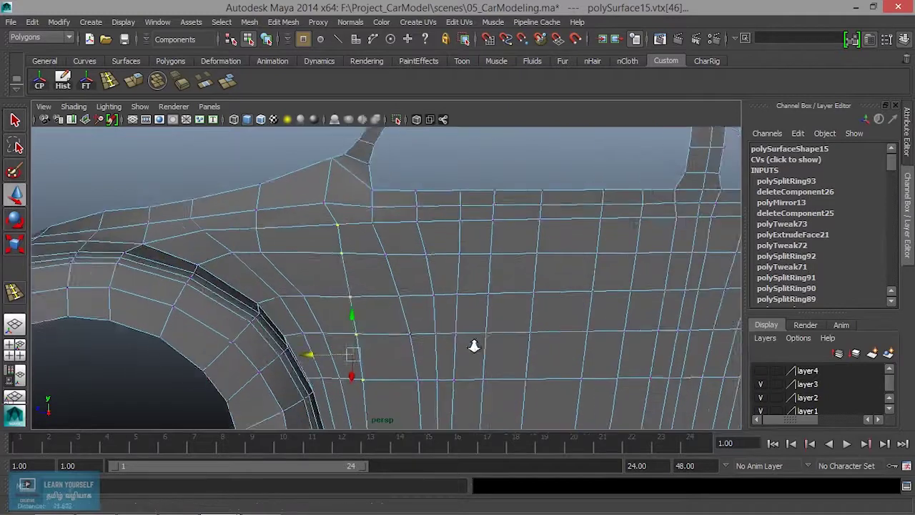
pyautogui.scroll(3, 447, 307)
pyautogui.click(331, 230)
pyautogui.moveTo(296, 228); pyautogui.dragTo(301, 225)
pyautogui.scroll(-3, 352, 278)
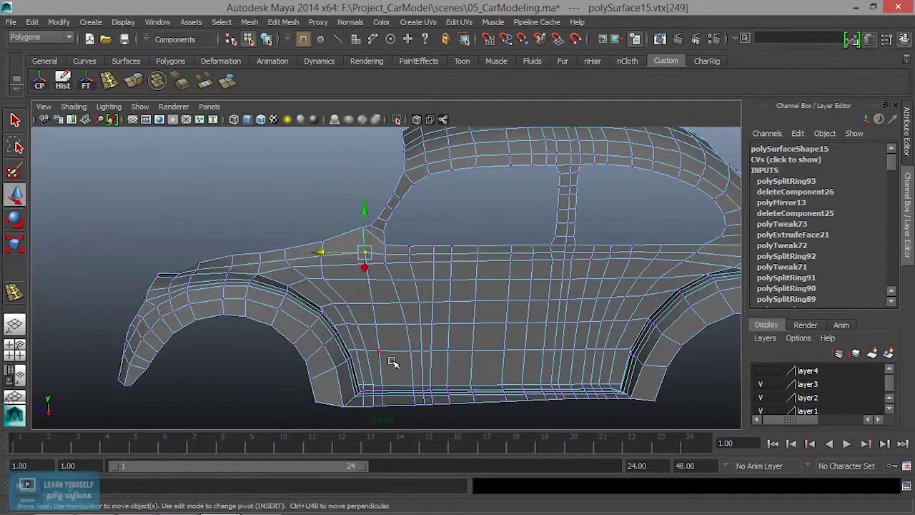
pyautogui.keyDown('alt'); pyautogui.moveTo(393, 363); pyautogui.dragTo(393, 304, button='middle'); pyautogui.keyUp('alt')
pyautogui.scroll(2, 389, 286)
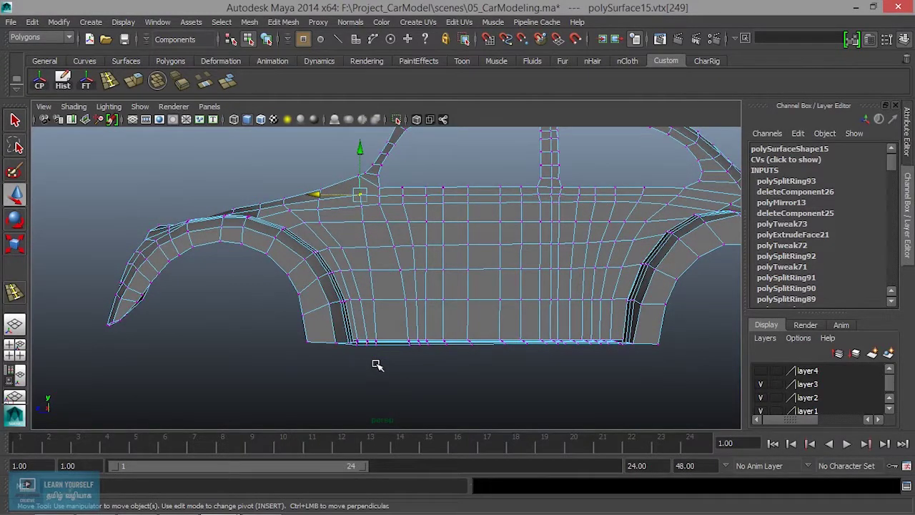
pyautogui.scroll(3, 377, 365)
pyautogui.click(364, 415)
pyautogui.press('space')
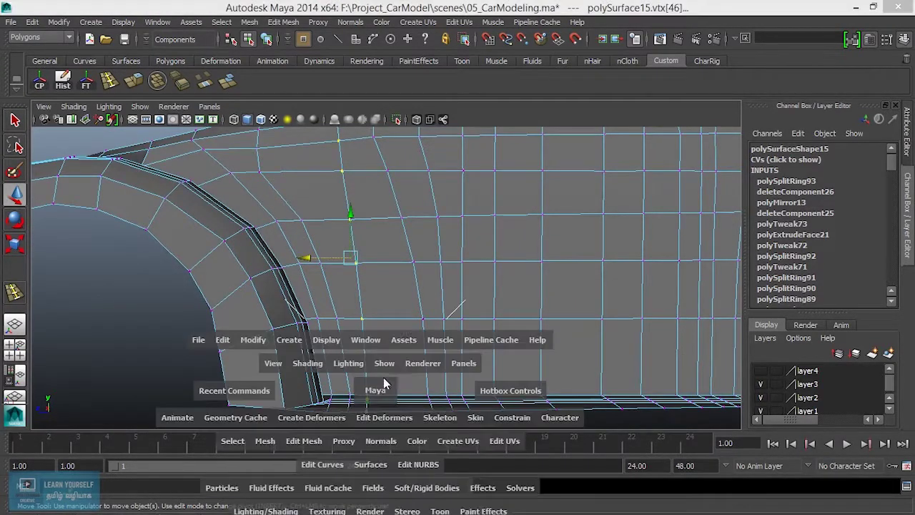
# Step: In the maximized side view, scale the front door vertex column flat onto the reference door line
pyautogui.press('space')
pyautogui.keyDown('alt'); pyautogui.moveTo(516, 368); pyautogui.dragTo(178, 362, button='middle'); pyautogui.keyUp('alt')
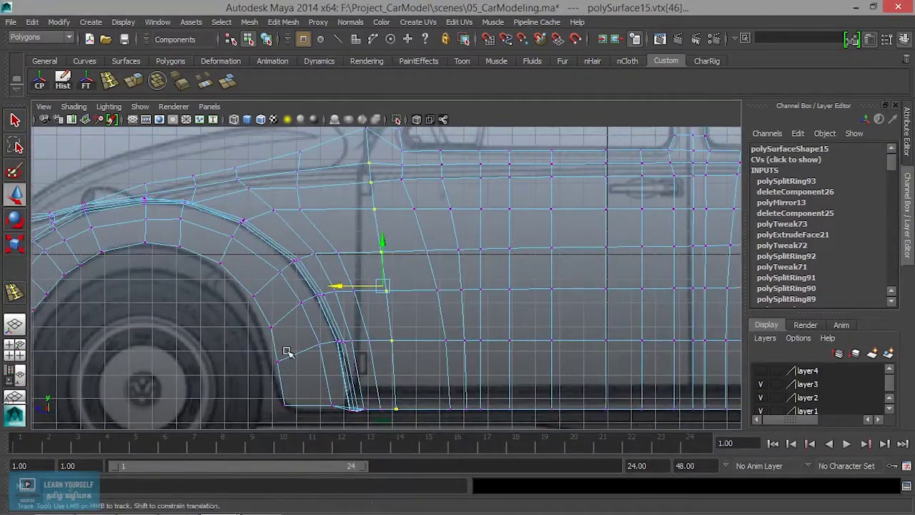
pyautogui.scroll(-1, 293, 379)
pyautogui.scroll(-2, 358, 353)
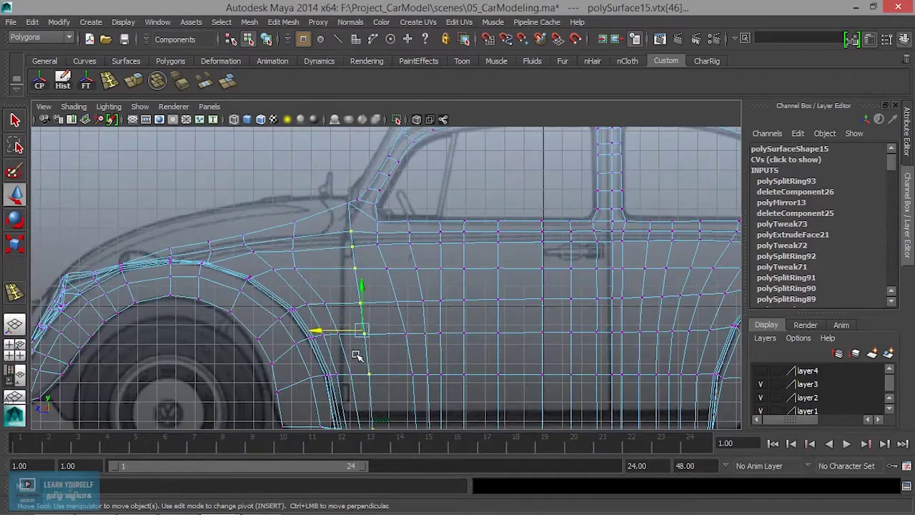
pyautogui.press('r')
pyautogui.moveTo(423, 334); pyautogui.dragTo(408, 336)
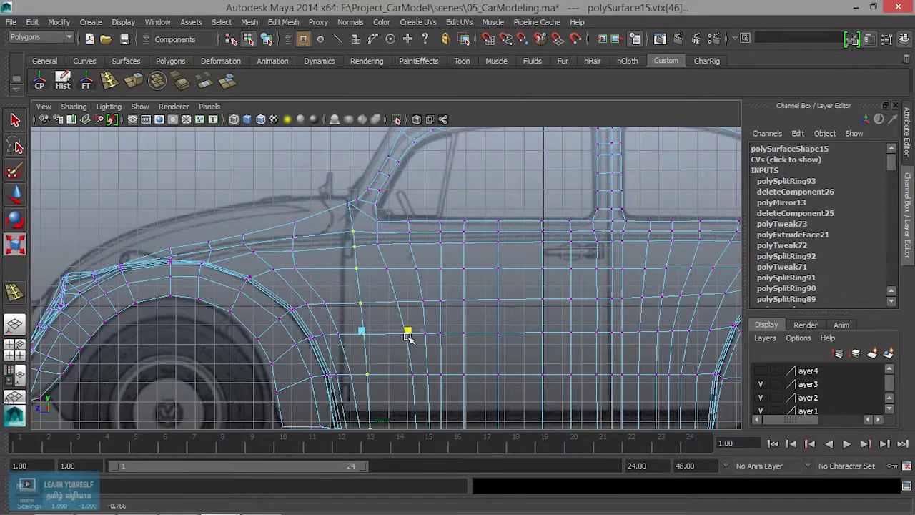
pyautogui.keyDown('alt'); pyautogui.moveTo(405, 370); pyautogui.dragTo(403, 307, button='middle'); pyautogui.keyUp('alt')
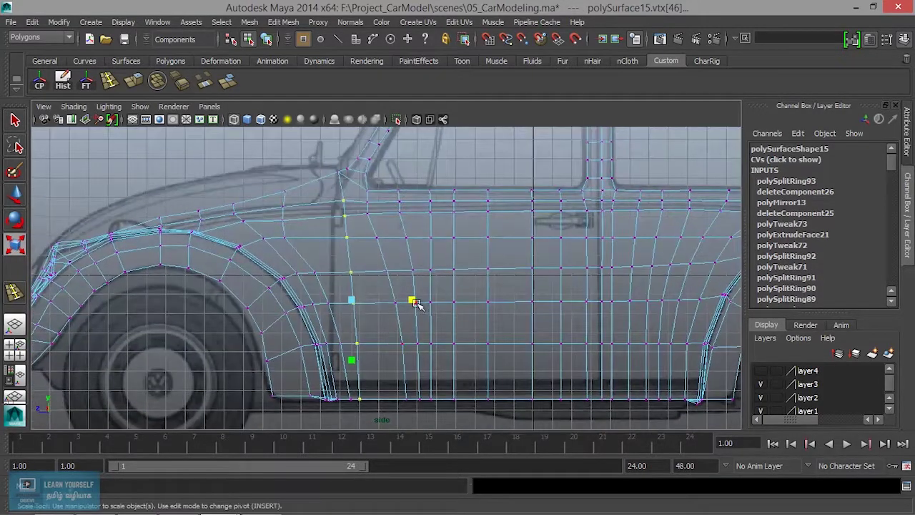
pyautogui.keyDown('alt'); pyautogui.moveTo(412, 301); pyautogui.dragTo(387, 357, button='right'); pyautogui.keyUp('alt')
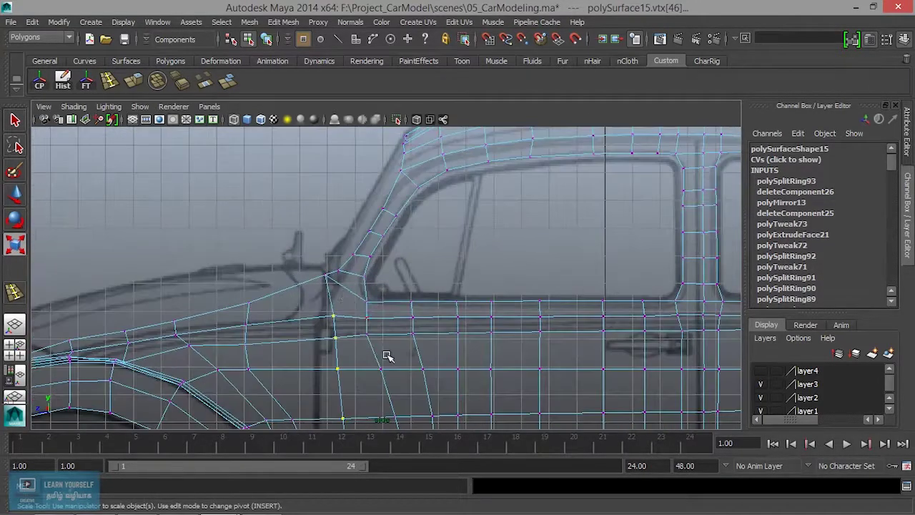
# Step: Back in perspective, select the pillar-base vertex and slide it forward along X
pyautogui.press('space')
pyautogui.press('space')
pyautogui.moveTo(433, 214)
pyautogui.keyDown('alt'); pyautogui.mouseDown(button='middle')
pyautogui.moveTo(408, 377)
pyautogui.moveTo(336, 266)
pyautogui.mouseUp(button='middle'); pyautogui.keyUp('alt')
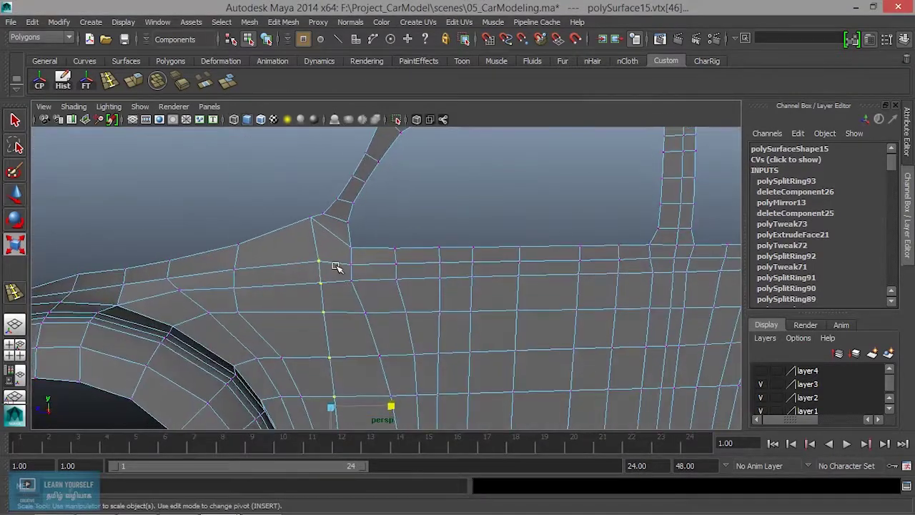
pyautogui.click(310, 216)
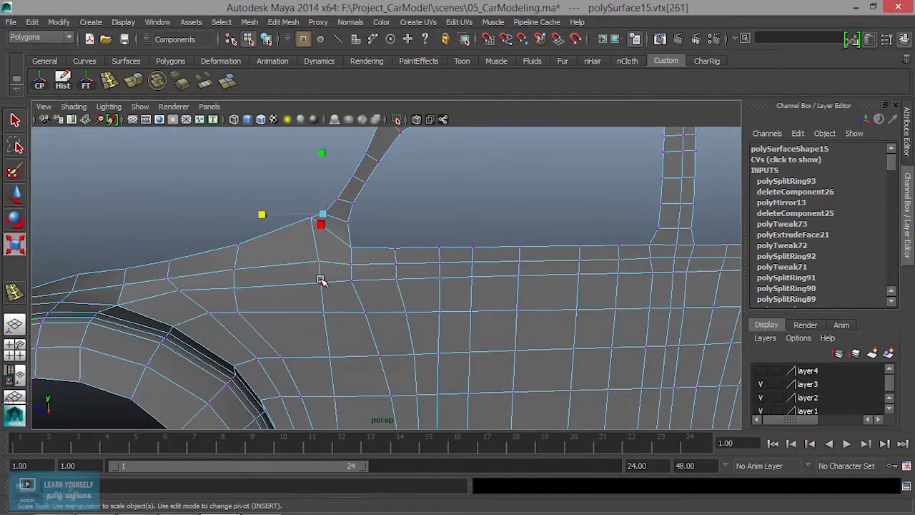
pyautogui.scroll(4, 298, 249)
pyautogui.scroll(-2, 321, 286)
pyautogui.click(308, 262)
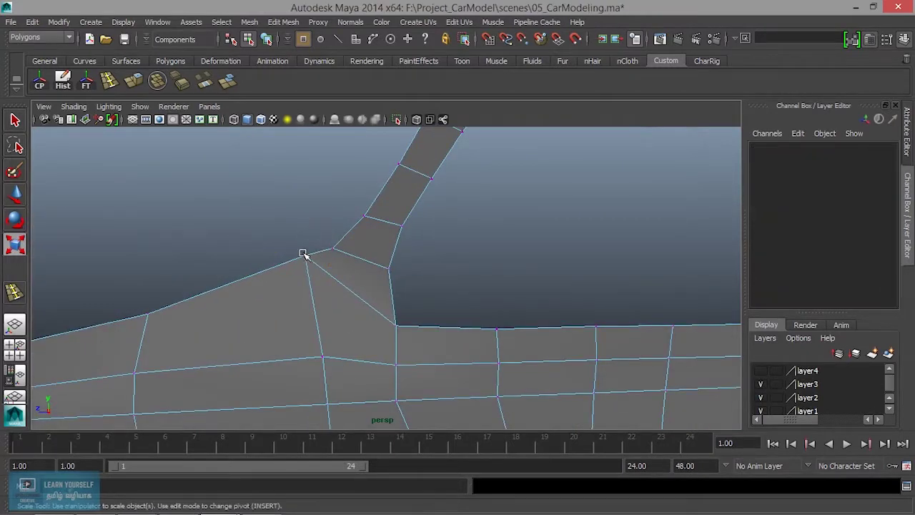
pyautogui.click(304, 254)
pyautogui.moveTo(327, 347)
pyautogui.keyDown('alt'); pyautogui.mouseDown()
pyautogui.moveTo(348, 368)
pyautogui.moveTo(337, 271)
pyautogui.moveTo(358, 291)
pyautogui.moveTo(363, 351)
pyautogui.mouseUp(); pyautogui.keyUp('alt')
pyautogui.press('w')
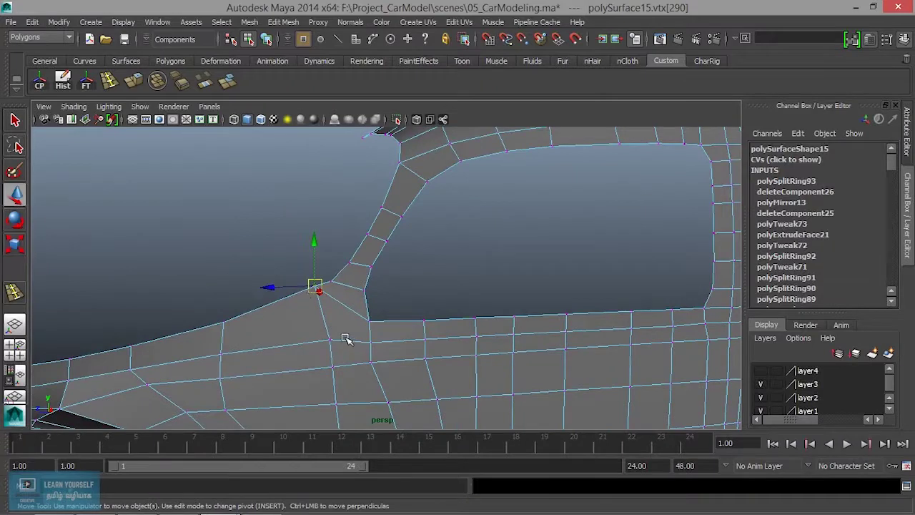
pyautogui.moveTo(279, 286)
pyautogui.mouseDown()
pyautogui.moveTo(327, 362)
pyautogui.moveTo(370, 391)
pyautogui.moveTo(380, 355)
pyautogui.mouseUp()
pyautogui.scroll(-5, 379, 355)
# Step: Select the vertical vertex loop running down the door below the window pillar
pyautogui.scroll(4, 333, 343)
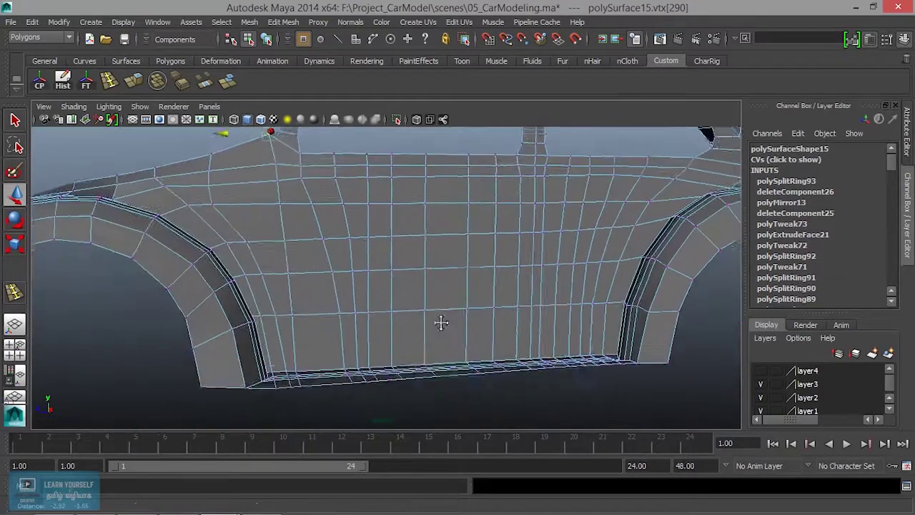
pyautogui.scroll(1, 361, 222)
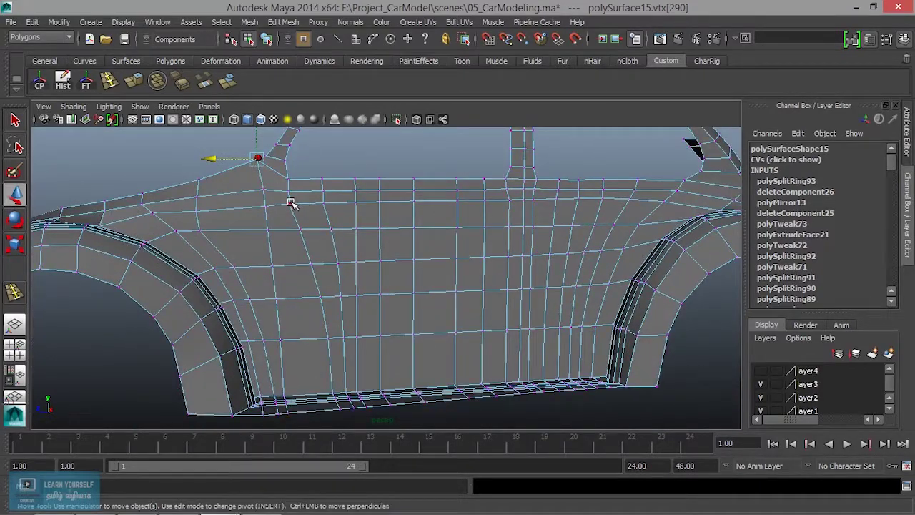
pyautogui.click(288, 193)
pyautogui.keyDown('alt'); pyautogui.moveTo(299, 247); pyautogui.dragTo(307, 266); pyautogui.keyUp('alt')
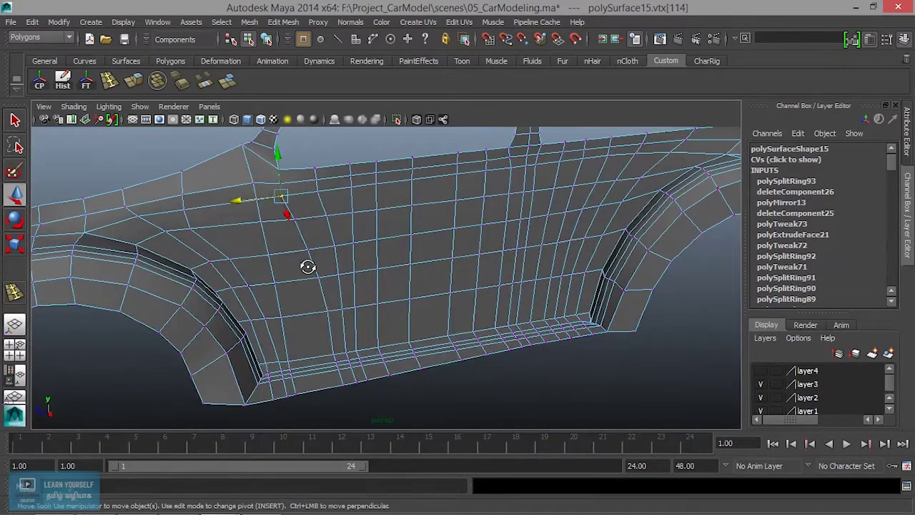
pyautogui.click(272, 179)
pyautogui.click(278, 184)
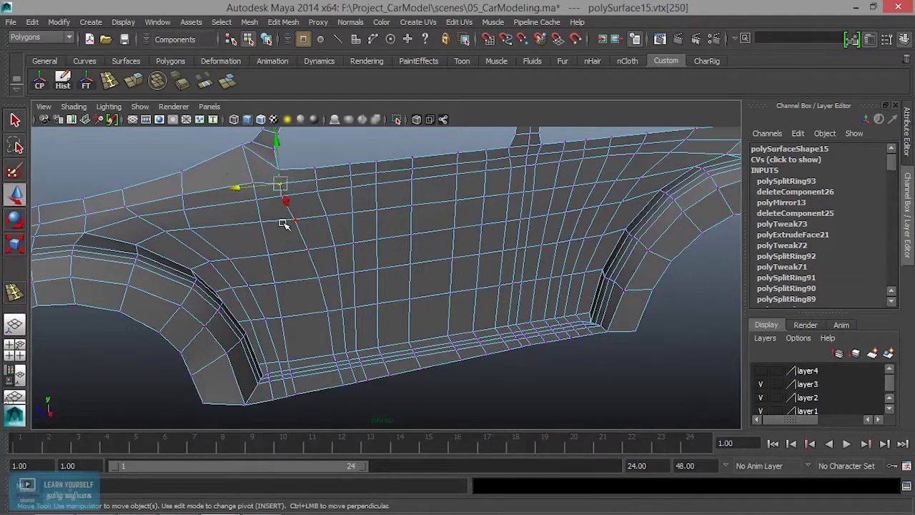
pyautogui.keyDown('shift'); pyautogui.doubleClick(344, 386); pyautogui.keyUp('shift')
# Step: Scale that loop flat along X and nudge it slightly toward the front
pyautogui.press('r')
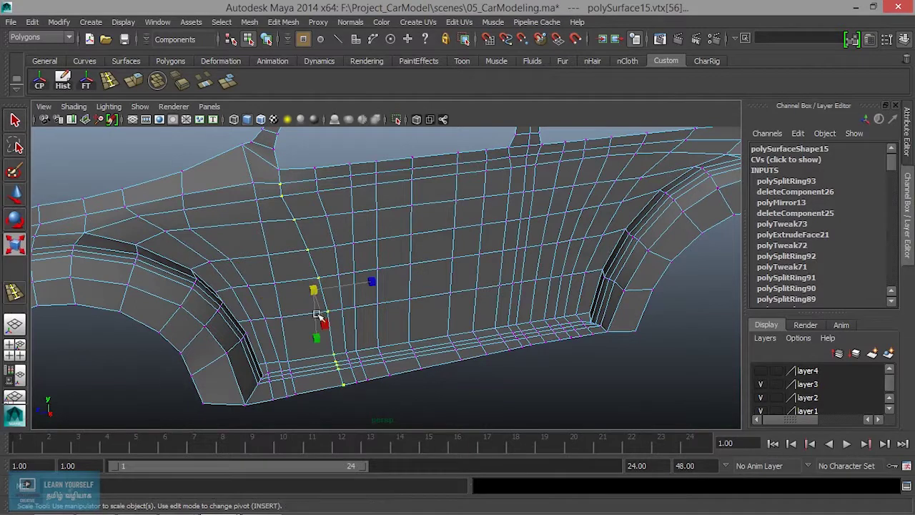
pyautogui.moveTo(370, 280); pyautogui.dragTo(340, 285, button='middle')
pyautogui.press('w')
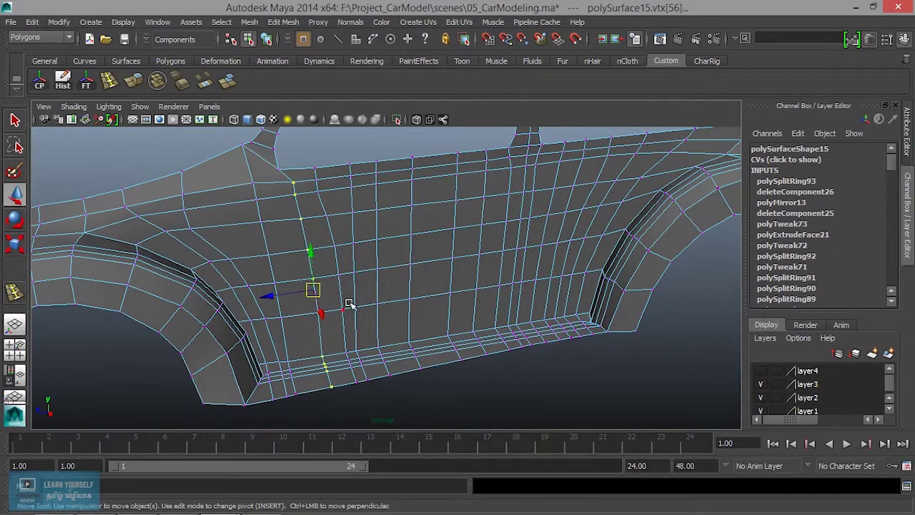
pyautogui.moveTo(279, 297); pyautogui.dragTo(263, 297)
pyautogui.press('r')
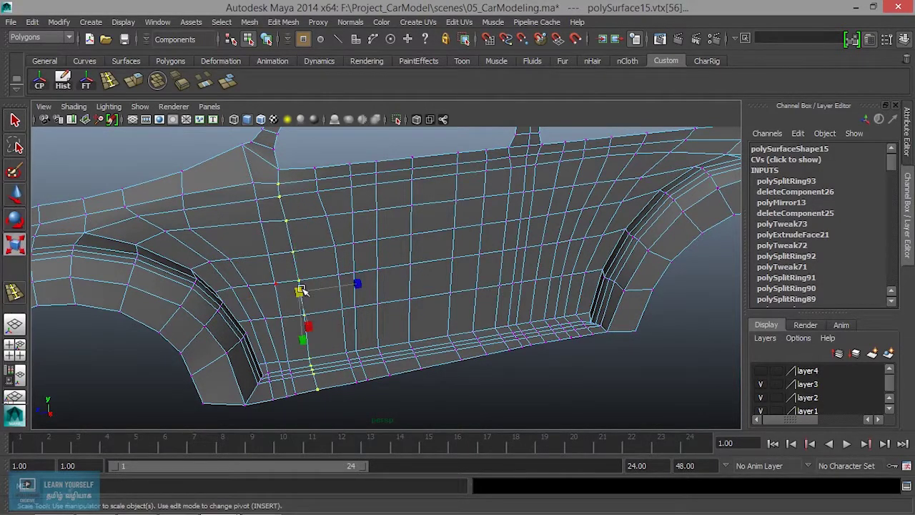
pyautogui.moveTo(365, 282); pyautogui.dragTo(340, 284)
# Step: Select the next vertical vertex loop and straighten it into a line
pyautogui.click(314, 172)
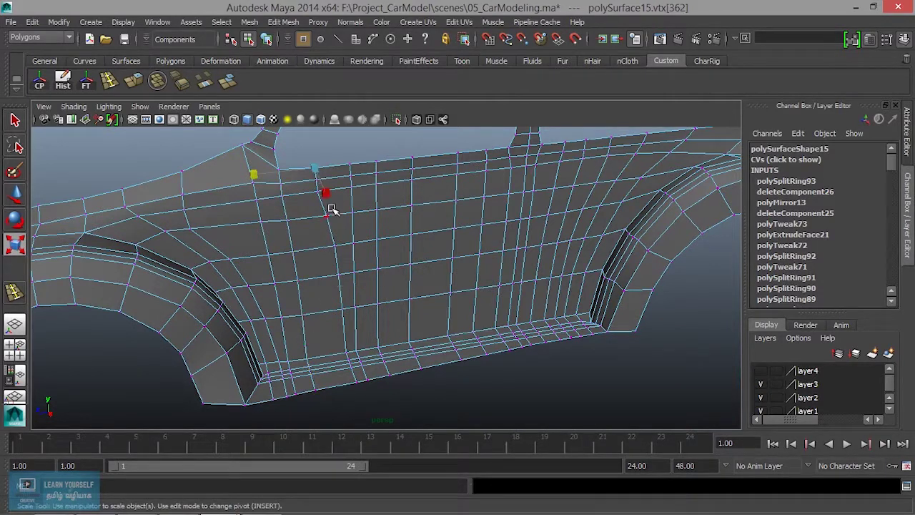
pyautogui.keyDown('shift'); pyautogui.doubleClick(356, 381); pyautogui.keyUp('shift')
pyautogui.moveTo(277, 290)
pyautogui.mouseDown()
pyautogui.moveTo(331, 280)
pyautogui.moveTo(286, 286)
pyautogui.mouseUp()
pyautogui.press('w')
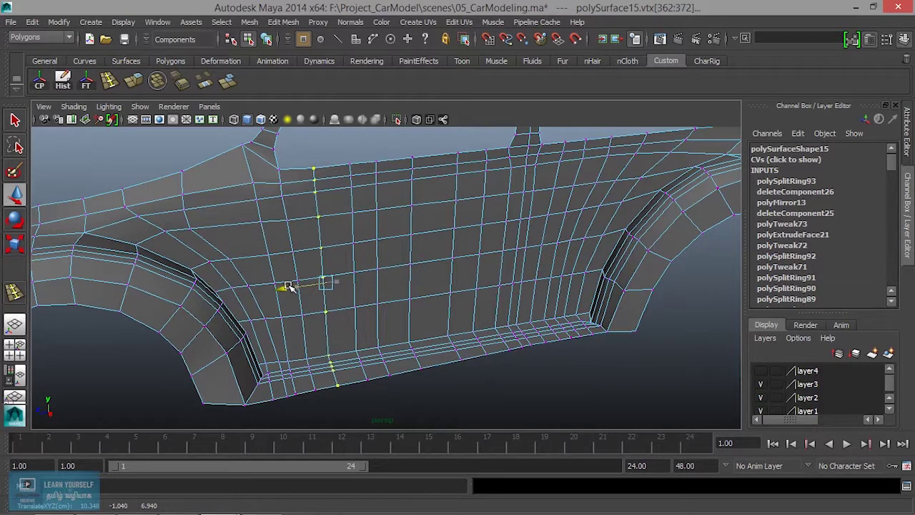
# Step: Orbit around the window and wheel arch to check the door, then switch to face selection
pyautogui.moveTo(365, 285)
pyautogui.keyDown('alt'); pyautogui.mouseDown()
pyautogui.moveTo(337, 255)
pyautogui.moveTo(351, 253)
pyautogui.moveTo(379, 323)
pyautogui.mouseUp(); pyautogui.keyUp('alt')
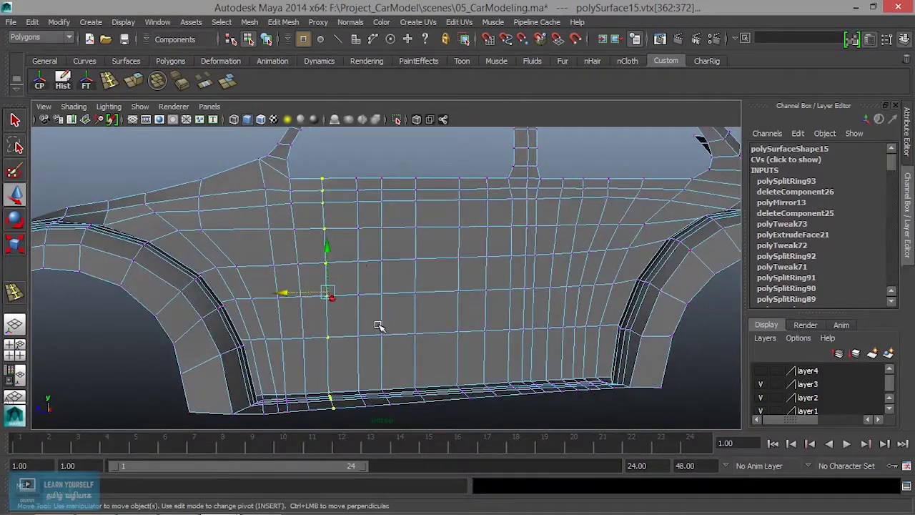
pyautogui.keyDown('alt'); pyautogui.moveTo(378, 323); pyautogui.dragTo(388, 284, button='right'); pyautogui.keyUp('alt')
pyautogui.moveTo(389, 284)
pyautogui.keyDown('alt'); pyautogui.mouseDown()
pyautogui.moveTo(317, 333)
pyautogui.moveTo(222, 348)
pyautogui.moveTo(227, 336)
pyautogui.mouseUp(); pyautogui.keyUp('alt')
pyautogui.keyDown('alt'); pyautogui.moveTo(227, 337); pyautogui.dragTo(348, 398, button='right'); pyautogui.keyUp('alt')
pyautogui.moveTo(348, 398)
pyautogui.keyDown('alt'); pyautogui.mouseDown()
pyautogui.moveTo(405, 261)
pyautogui.moveTo(384, 321)
pyautogui.mouseUp(); pyautogui.keyUp('alt')
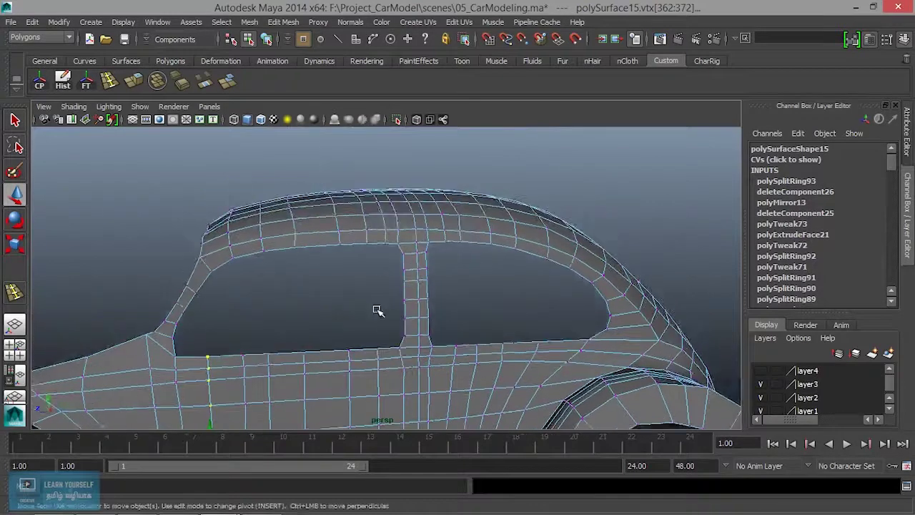
pyautogui.keyDown('alt'); pyautogui.moveTo(384, 321); pyautogui.dragTo(451, 323, button='right'); pyautogui.keyUp('alt')
pyautogui.moveTo(413, 214); pyautogui.dragTo(413, 229, button='right')
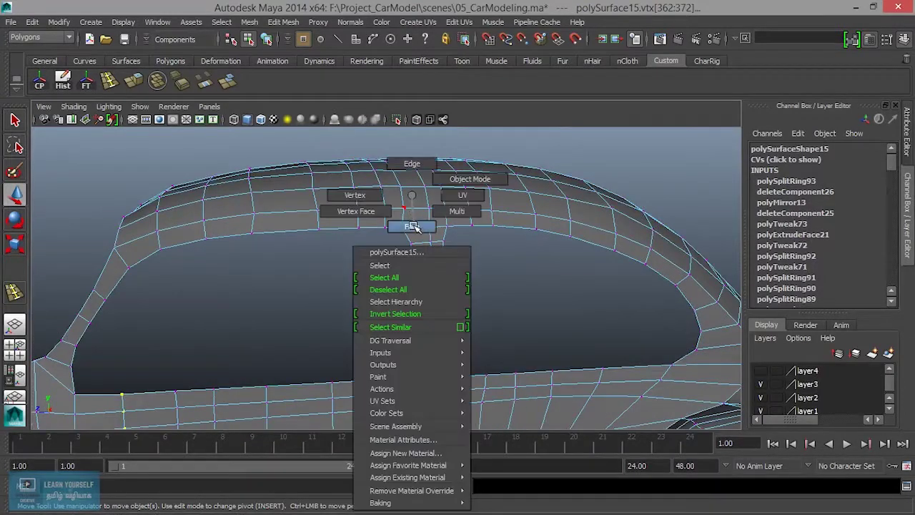
# Step: Select the face strips along the roof rail, the window pillar and the lower door
pyautogui.click(151, 246)
pyautogui.keyDown('shift'); pyautogui.doubleClick(418, 219); pyautogui.keyUp('shift')
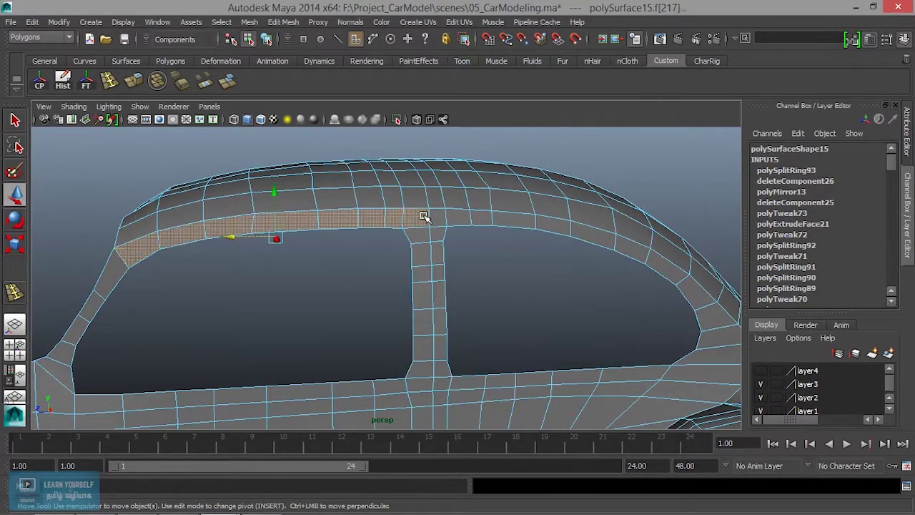
pyautogui.keyDown('shift'); pyautogui.doubleClick(421, 367); pyautogui.keyUp('shift')
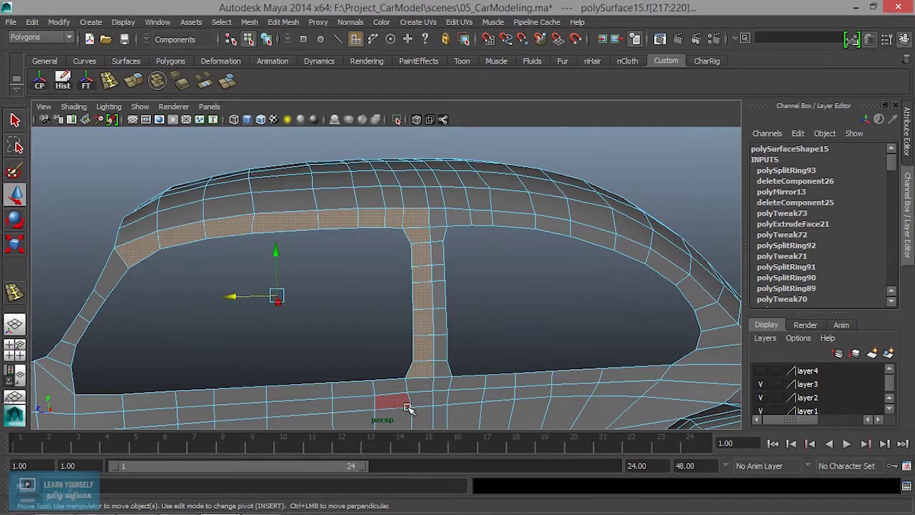
pyautogui.keyDown('alt'); pyautogui.moveTo(407, 408); pyautogui.dragTo(308, 298, button='middle'); pyautogui.keyUp('alt')
pyautogui.moveTo(455, 378)
pyautogui.keyDown('alt'); pyautogui.mouseDown()
pyautogui.moveTo(402, 219)
pyautogui.moveTo(382, 312)
pyautogui.moveTo(421, 293)
pyautogui.moveTo(429, 368)
pyautogui.moveTo(357, 341)
pyautogui.mouseUp(); pyautogui.keyUp('alt')
pyautogui.doubleClick(421, 293)
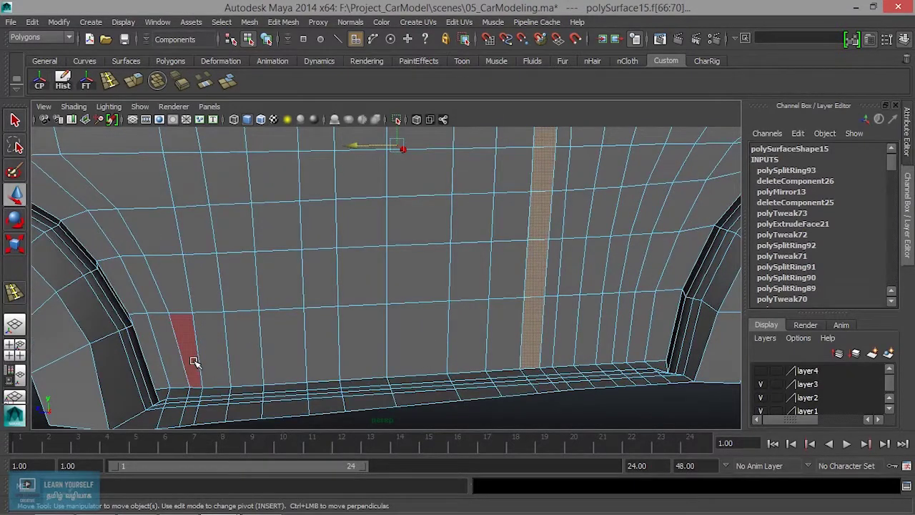
# Step: Add the door-edge face loop and box-select the remaining door panel faces, then check from the side
pyautogui.moveTo(250, 243)
pyautogui.keyDown('alt'); pyautogui.mouseDown()
pyautogui.moveTo(286, 300)
pyautogui.moveTo(250, 347)
pyautogui.mouseUp(); pyautogui.keyUp('alt')
pyautogui.keyDown('shift'); pyautogui.doubleClick(239, 360); pyautogui.keyUp('shift')
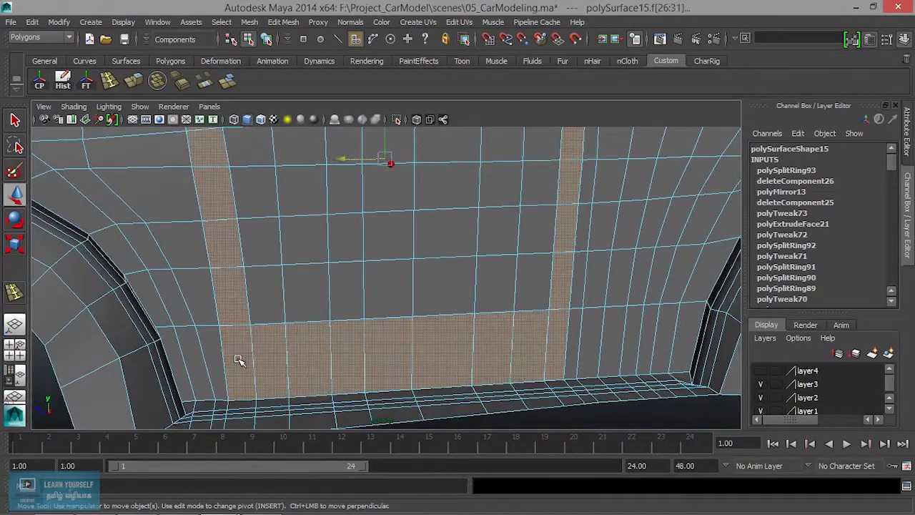
pyautogui.moveTo(276, 253)
pyautogui.keyDown('alt'); pyautogui.mouseDown()
pyautogui.moveTo(286, 421)
pyautogui.moveTo(284, 393)
pyautogui.moveTo(321, 355)
pyautogui.moveTo(266, 280)
pyautogui.mouseUp(); pyautogui.keyUp('alt')
pyautogui.keyDown('alt'); pyautogui.moveTo(266, 281); pyautogui.dragTo(203, 285, button='right'); pyautogui.keyUp('alt')
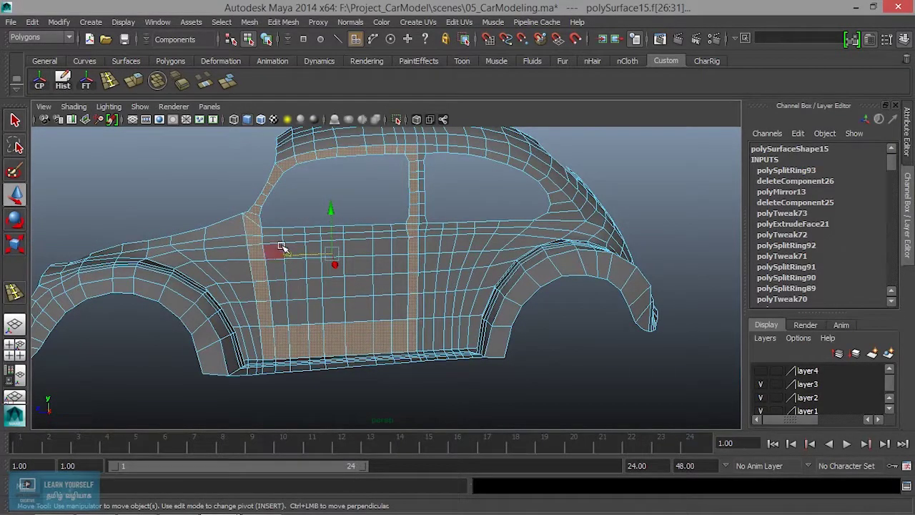
pyautogui.moveTo(398, 304)
pyautogui.mouseDown()
pyautogui.moveTo(427, 300)
pyautogui.moveTo(212, 275)
pyautogui.mouseUp()
pyautogui.scroll(2, 351, 325)
pyautogui.scroll(3, 358, 307)
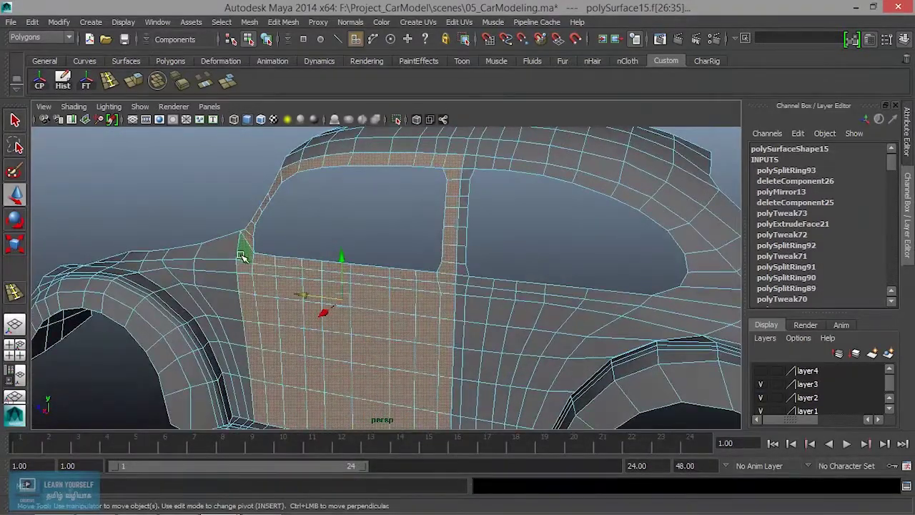
pyautogui.scroll(-5, 247, 300)
pyautogui.moveTo(249, 312)
pyautogui.keyDown('alt'); pyautogui.mouseDown()
pyautogui.moveTo(327, 347)
pyautogui.moveTo(311, 326)
pyautogui.mouseUp(); pyautogui.keyUp('alt')
pyautogui.scroll(5, 434, 364)
pyautogui.moveTo(433, 364)
pyautogui.keyDown('alt'); pyautogui.mouseDown()
pyautogui.moveTo(322, 307)
pyautogui.moveTo(324, 208)
pyautogui.moveTo(292, 180)
pyautogui.mouseUp(); pyautogui.keyUp('alt')
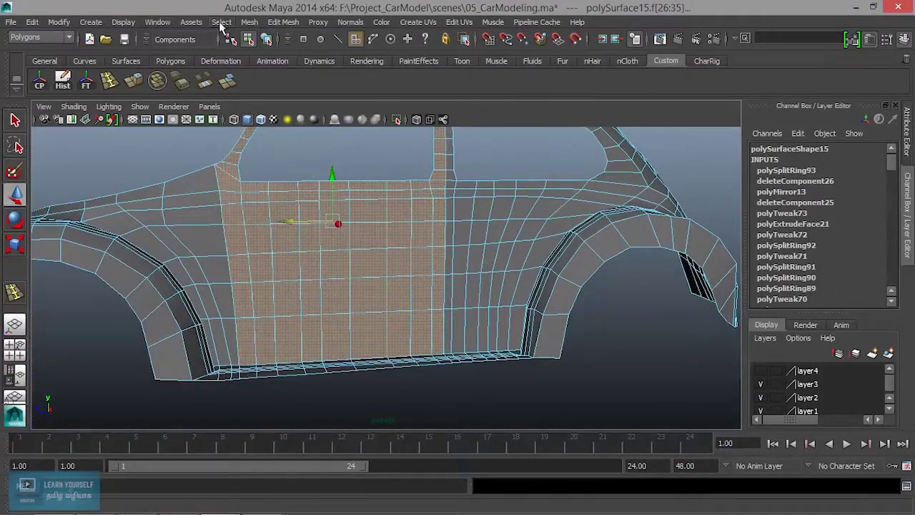
pyautogui.click(258, 23)
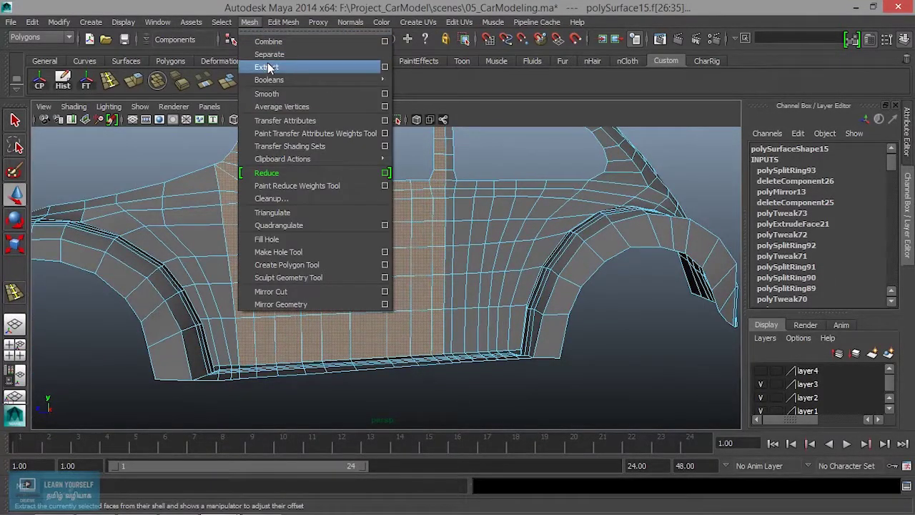
# Step: Extract the door faces into separate object polySurface40 and select it in Object Mode
pyautogui.click(268, 67)
pyautogui.moveTo(322, 248)
pyautogui.keyDown('alt'); pyautogui.mouseDown()
pyautogui.moveTo(351, 318)
pyautogui.moveTo(348, 260)
pyautogui.mouseUp(); pyautogui.keyUp('alt')
pyautogui.rightClick(283, 162)
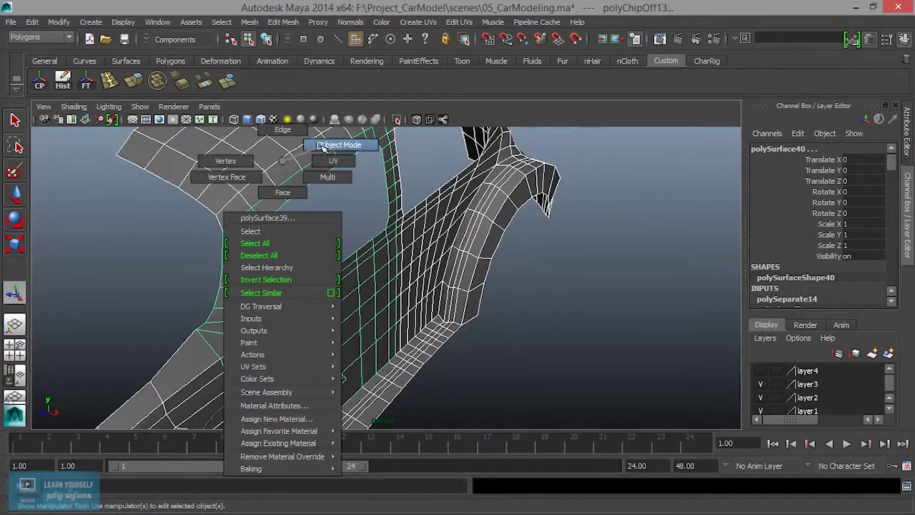
pyautogui.click(323, 146)
pyautogui.keyDown('alt'); pyautogui.moveTo(280, 190); pyautogui.dragTo(292, 237); pyautogui.keyUp('alt')
pyautogui.click(358, 319)
pyautogui.moveTo(357, 319)
pyautogui.keyDown('alt'); pyautogui.mouseDown()
pyautogui.moveTo(303, 327)
pyautogui.moveTo(274, 286)
pyautogui.mouseUp(); pyautogui.keyUp('alt')
pyautogui.scroll(3, 274, 286)
pyautogui.moveTo(388, 303)
pyautogui.keyDown('alt'); pyautogui.mouseDown()
pyautogui.moveTo(453, 300)
pyautogui.moveTo(333, 327)
pyautogui.moveTo(259, 134)
pyautogui.mouseUp(); pyautogui.keyUp('alt')
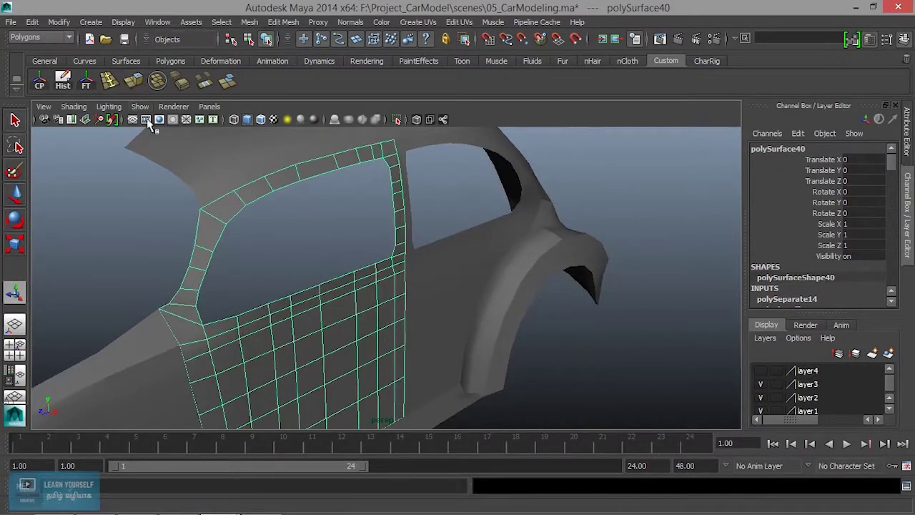
# Step: Extrude the door panel and window-frame faces to a thickness of 0.2, then return to Object Mode
pyautogui.click(133, 80)
pyautogui.moveTo(302, 328)
pyautogui.keyDown('alt'); pyautogui.mouseDown()
pyautogui.moveTo(318, 255)
pyautogui.moveTo(312, 358)
pyautogui.mouseUp(); pyautogui.keyUp('alt')
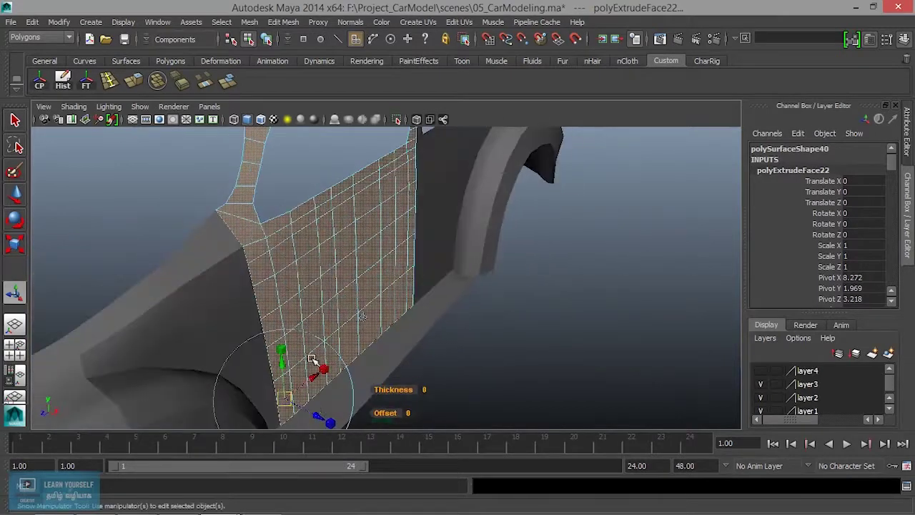
pyautogui.moveTo(316, 418); pyautogui.dragTo(309, 412)
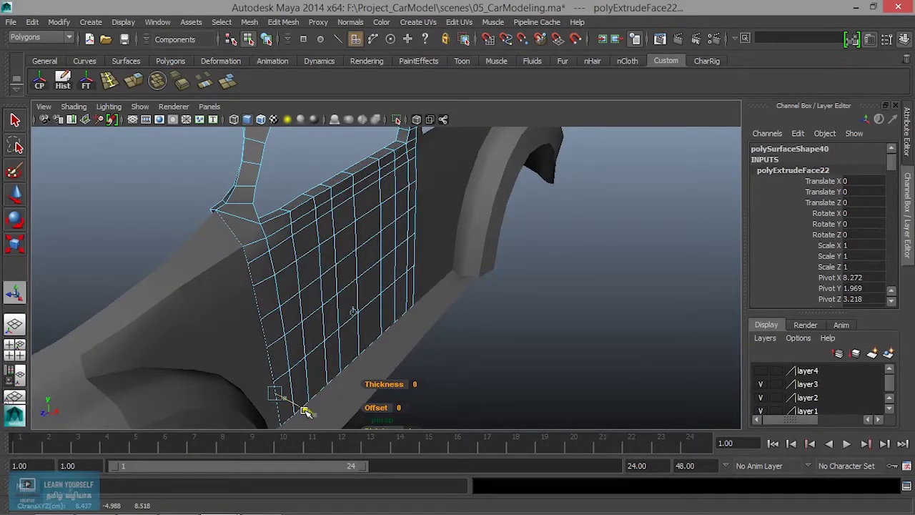
pyautogui.keyDown('alt'); pyautogui.moveTo(393, 390); pyautogui.dragTo(401, 381); pyautogui.keyUp('alt')
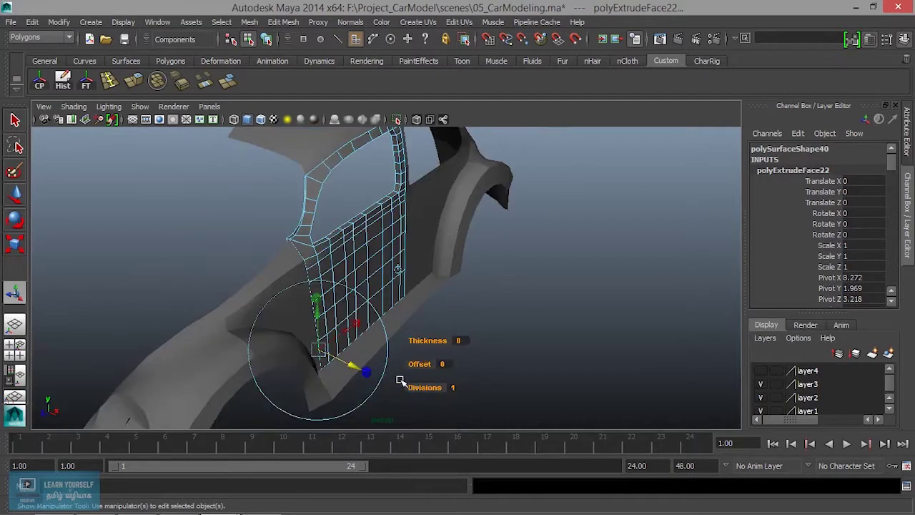
pyautogui.moveTo(380, 226)
pyautogui.keyDown('alt'); pyautogui.mouseDown()
pyautogui.moveTo(327, 288)
pyautogui.moveTo(388, 296)
pyautogui.moveTo(331, 272)
pyautogui.moveTo(321, 243)
pyautogui.moveTo(394, 271)
pyautogui.moveTo(247, 261)
pyautogui.moveTo(253, 167)
pyautogui.moveTo(280, 246)
pyautogui.mouseUp(); pyautogui.keyUp('alt')
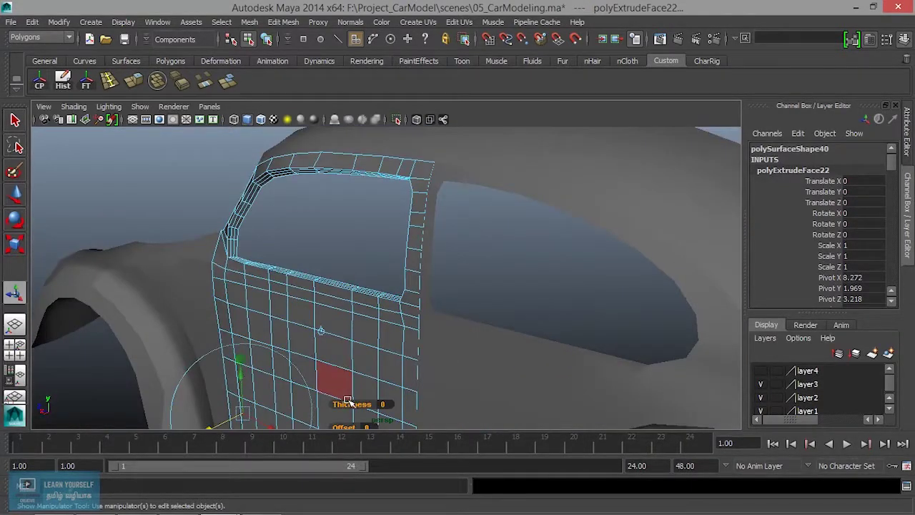
pyautogui.moveTo(353, 406); pyautogui.dragTo(343, 404)
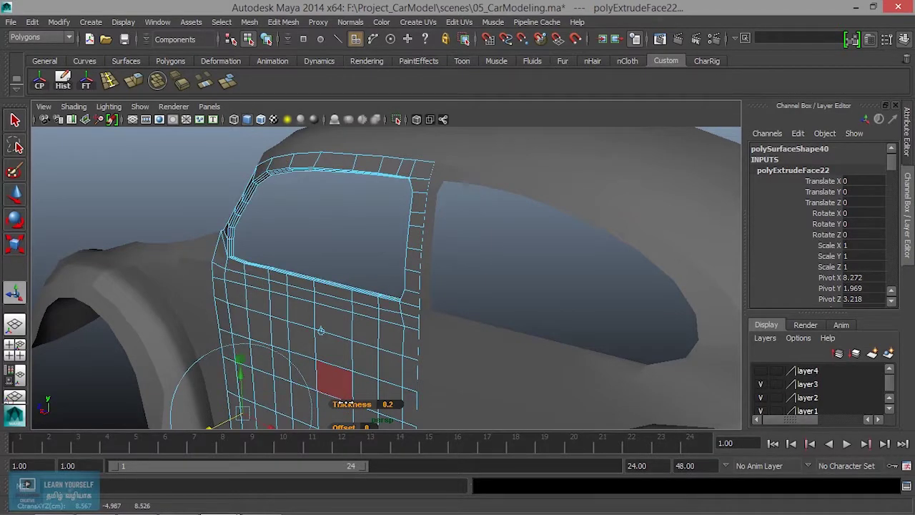
pyautogui.moveTo(238, 270)
pyautogui.keyDown('alt'); pyautogui.mouseDown()
pyautogui.moveTo(392, 271)
pyautogui.moveTo(335, 175)
pyautogui.mouseUp(); pyautogui.keyUp('alt')
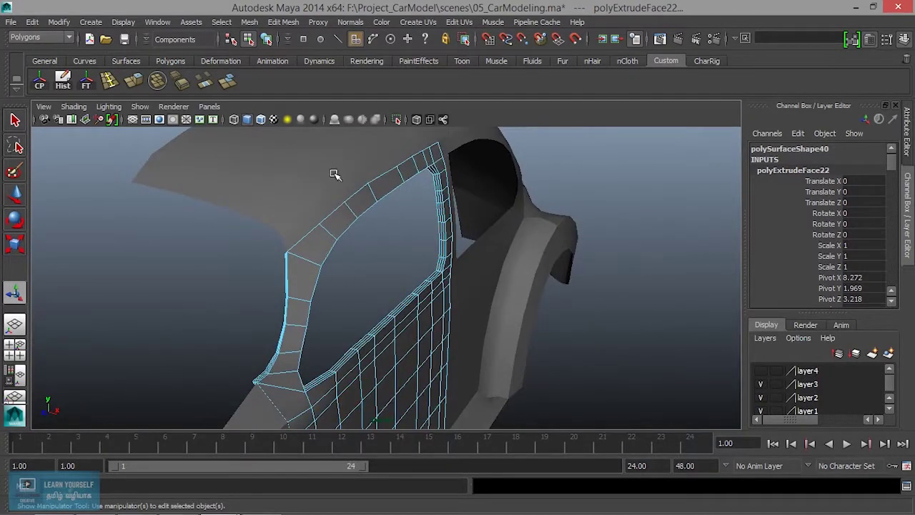
pyautogui.rightClick(349, 196)
pyautogui.click(410, 179)
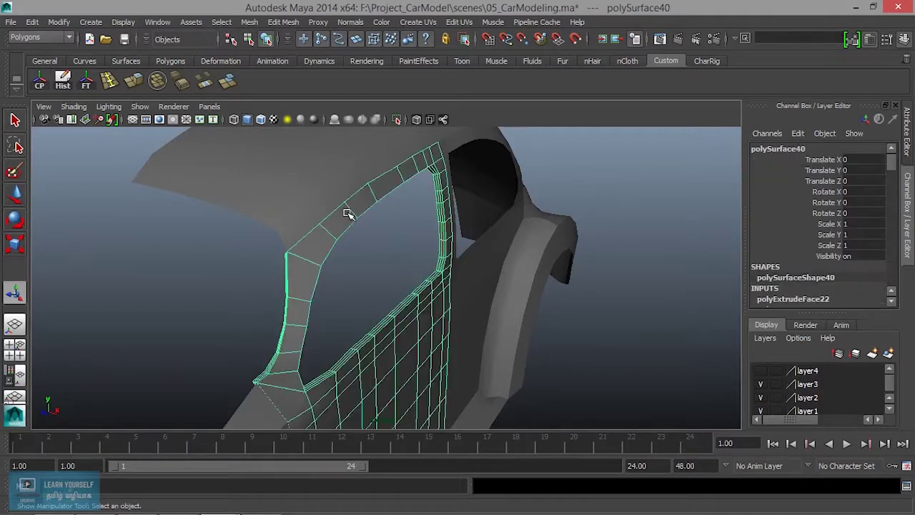
# Step: Reselect the thickened door object and inspect it from several angles
pyautogui.click(205, 239)
pyautogui.moveTo(206, 239)
pyautogui.keyDown('alt'); pyautogui.mouseDown()
pyautogui.moveTo(224, 265)
pyautogui.moveTo(207, 279)
pyautogui.mouseUp(); pyautogui.keyUp('alt')
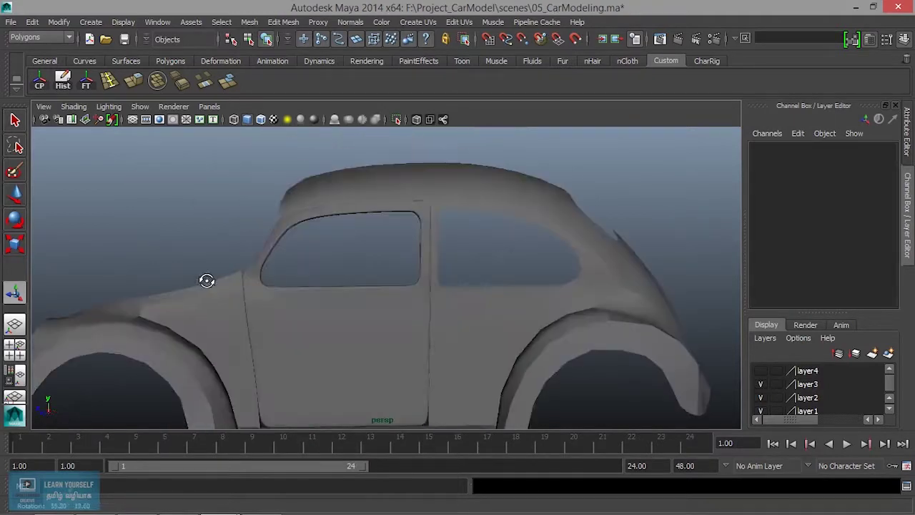
pyautogui.keyDown('alt'); pyautogui.moveTo(207, 279); pyautogui.dragTo(379, 322, button='right'); pyautogui.keyUp('alt')
pyautogui.keyDown('alt'); pyautogui.moveTo(379, 323); pyautogui.dragTo(370, 301); pyautogui.keyUp('alt')
pyautogui.click(388, 219)
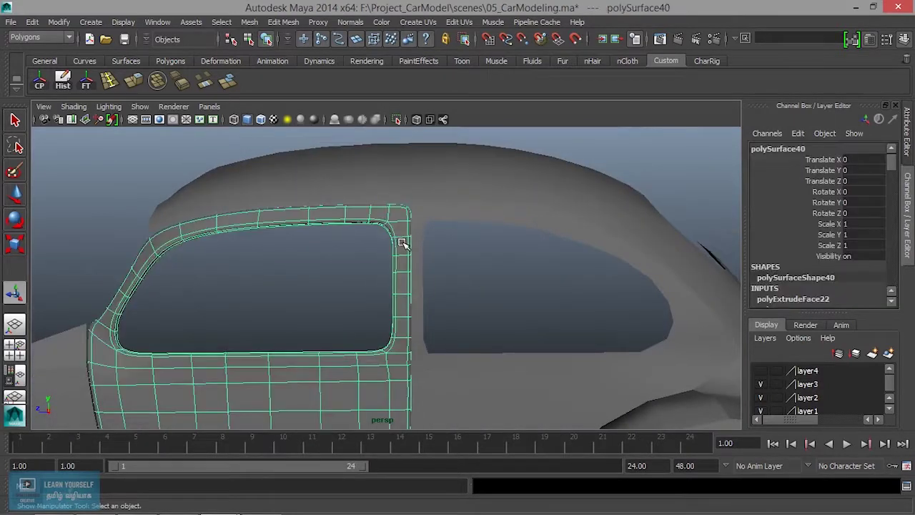
pyautogui.scroll(3, 408, 229)
pyautogui.scroll(3, 408, 243)
pyautogui.scroll(3, 429, 268)
pyautogui.scroll(-3, 458, 258)
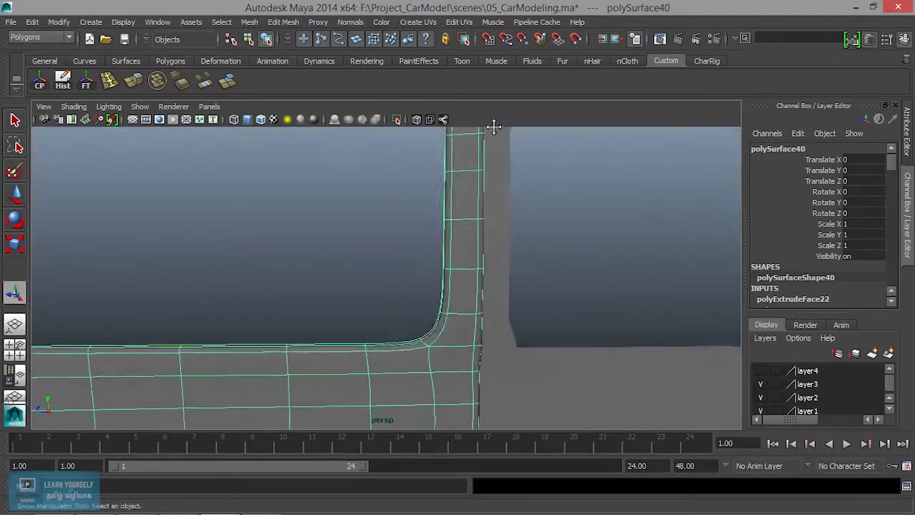
pyautogui.scroll(-3, 479, 214)
pyautogui.moveTo(480, 211)
pyautogui.keyDown('alt'); pyautogui.mouseDown()
pyautogui.moveTo(490, 179)
pyautogui.moveTo(279, 290)
pyautogui.moveTo(388, 288)
pyautogui.moveTo(402, 278)
pyautogui.moveTo(321, 249)
pyautogui.moveTo(260, 272)
pyautogui.moveTo(412, 300)
pyautogui.moveTo(384, 318)
pyautogui.mouseUp(); pyautogui.keyUp('alt')
pyautogui.scroll(2, 354, 300)
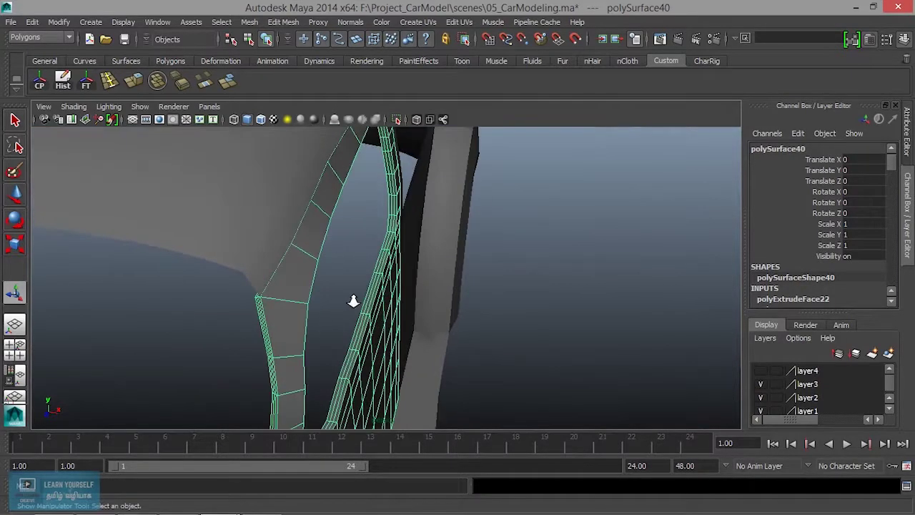
# Step: Undo back to the extruded state and view the door with Smooth Mesh Preview (3)
pyautogui.hotkey('ctrl', 'z')
pyautogui.hotkey('ctrl', 'z')
pyautogui.hotkey('ctrl', 'z')
pyautogui.hotkey('ctrl', 'z')
pyautogui.hotkey('ctrl', 'z')
pyautogui.scroll(-2, 353, 300)
pyautogui.scroll(-3, 351, 302)
pyautogui.moveTo(351, 302)
pyautogui.keyDown('alt'); pyautogui.mouseDown()
pyautogui.moveTo(291, 321)
pyautogui.moveTo(266, 275)
pyautogui.moveTo(348, 331)
pyautogui.moveTo(307, 302)
pyautogui.moveTo(286, 272)
pyautogui.moveTo(194, 268)
pyautogui.moveTo(364, 241)
pyautogui.mouseUp(); pyautogui.keyUp('alt')
pyautogui.moveTo(372, 229); pyautogui.dragTo(411, 193, button='right')
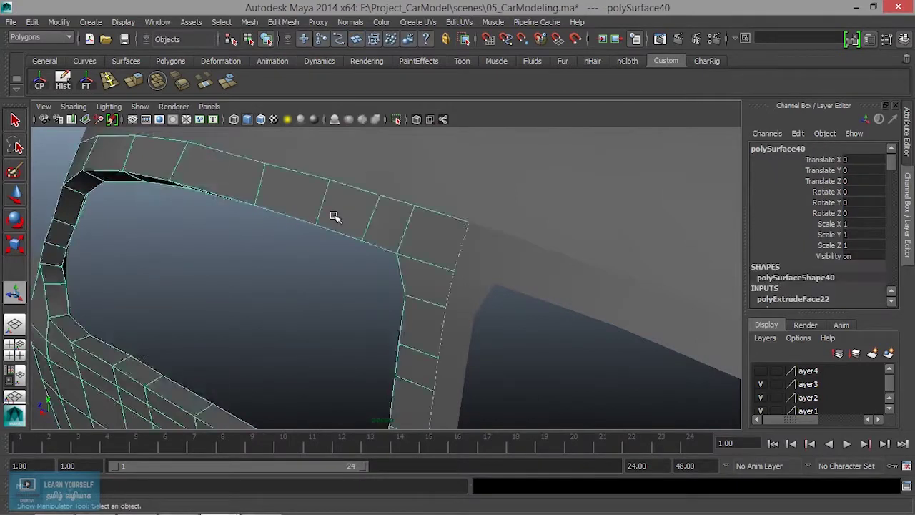
pyautogui.press('3')
pyautogui.scroll(-3, 265, 300)
pyautogui.click(218, 288)
pyautogui.scroll(3, 228, 219)
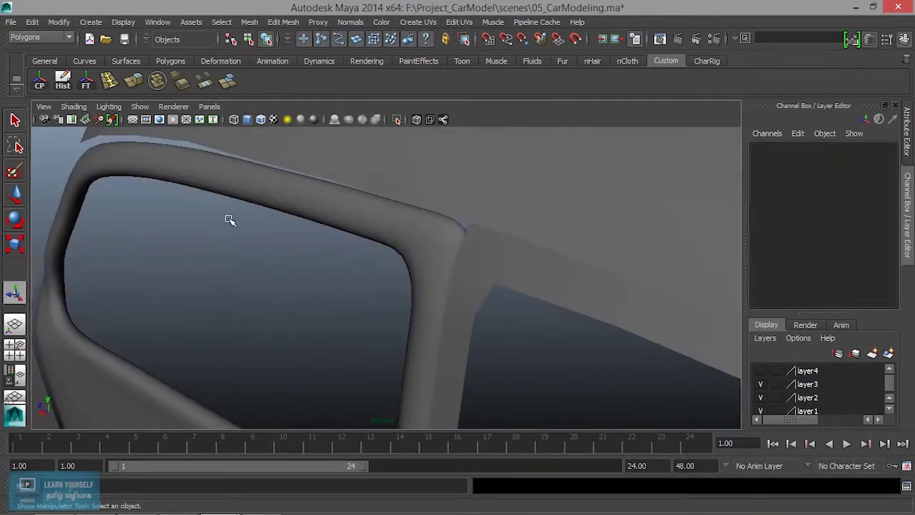
# Step: Turn off the smooth preview and insert several edge loops along the door's window frame
pyautogui.click(241, 179)
pyautogui.press('1')
pyautogui.moveTo(236, 207)
pyautogui.keyDown('alt'); pyautogui.mouseDown()
pyautogui.moveTo(324, 230)
pyautogui.moveTo(320, 173)
pyautogui.mouseUp(); pyautogui.keyUp('alt')
pyautogui.click(109, 81)
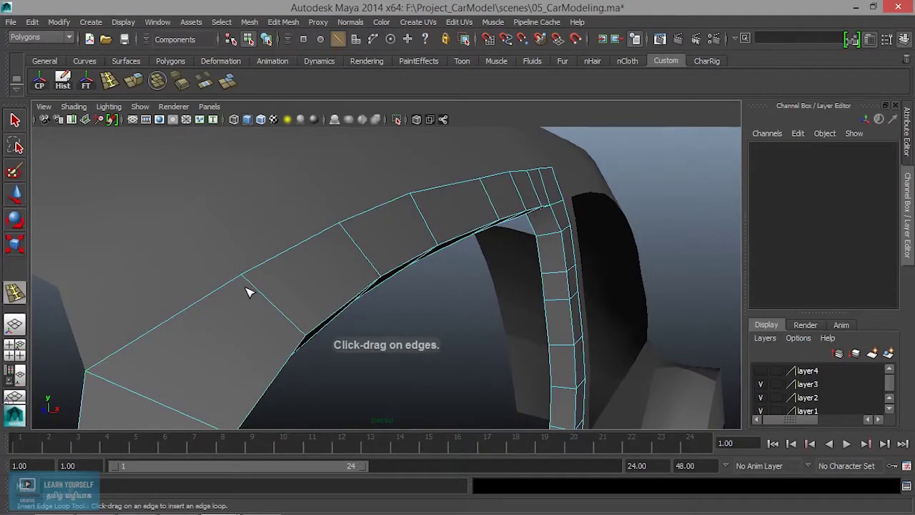
pyautogui.moveTo(252, 282)
pyautogui.mouseDown()
pyautogui.moveTo(280, 310)
pyautogui.moveTo(331, 276)
pyautogui.mouseUp()
pyautogui.moveTo(335, 220)
pyautogui.mouseDown()
pyautogui.moveTo(333, 209)
pyautogui.moveTo(333, 292)
pyautogui.moveTo(266, 375)
pyautogui.mouseUp()
pyautogui.click(266, 359)
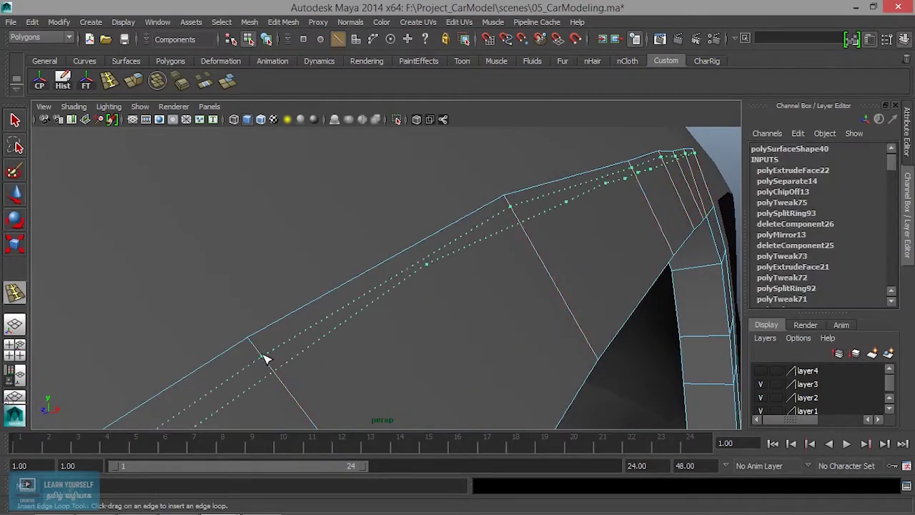
pyautogui.moveTo(261, 349)
pyautogui.mouseDown()
pyautogui.moveTo(286, 307)
pyautogui.moveTo(284, 331)
pyautogui.mouseUp()
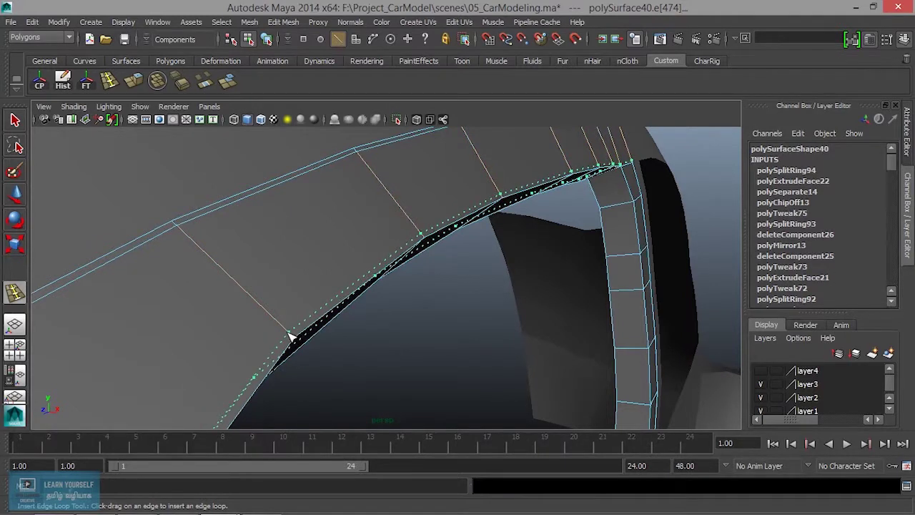
pyautogui.click(289, 336)
# Step: Add an edge loop along the vertical frame edge and zoom in on the window-frame corner
pyautogui.moveTo(289, 336)
pyautogui.keyDown('alt'); pyautogui.mouseDown()
pyautogui.moveTo(310, 334)
pyautogui.moveTo(250, 340)
pyautogui.moveTo(364, 331)
pyautogui.mouseUp(); pyautogui.keyUp('alt')
pyautogui.scroll(2, 317, 341)
pyautogui.scroll(2, 389, 331)
pyautogui.scroll(1, 412, 296)
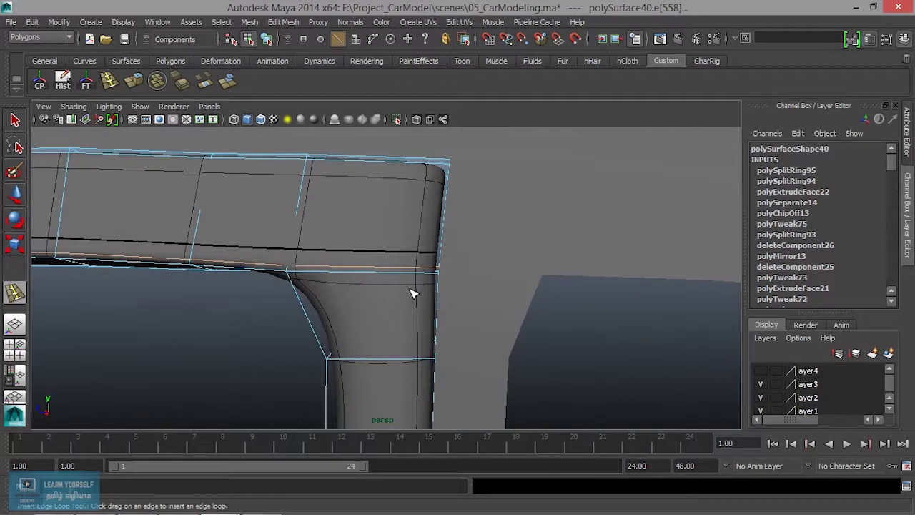
pyautogui.moveTo(426, 271); pyautogui.dragTo(423, 286)
pyautogui.moveTo(422, 243)
pyautogui.keyDown('alt'); pyautogui.mouseDown()
pyautogui.moveTo(431, 288)
pyautogui.moveTo(312, 347)
pyautogui.mouseUp(); pyautogui.keyUp('alt')
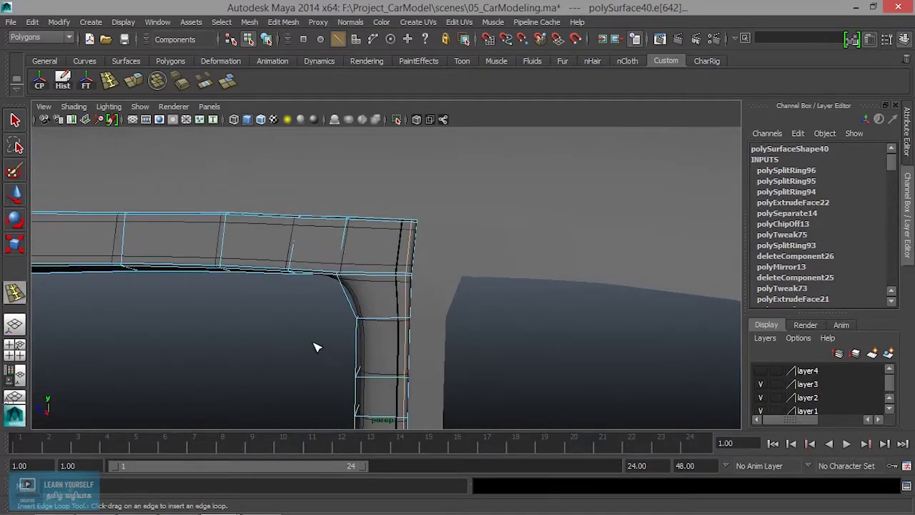
pyautogui.scroll(2, 347, 246)
pyautogui.keyDown('alt'); pyautogui.moveTo(347, 245); pyautogui.dragTo(397, 383, button='middle'); pyautogui.keyUp('alt')
pyautogui.scroll(-3, 394, 351)
pyautogui.moveTo(392, 317)
pyautogui.keyDown('alt'); pyautogui.mouseDown()
pyautogui.moveTo(705, 317)
pyautogui.moveTo(466, 304)
pyautogui.mouseUp(); pyautogui.keyUp('alt')
pyautogui.keyDown('alt'); pyautogui.moveTo(466, 303); pyautogui.dragTo(523, 334, button='right'); pyautogui.keyUp('alt')
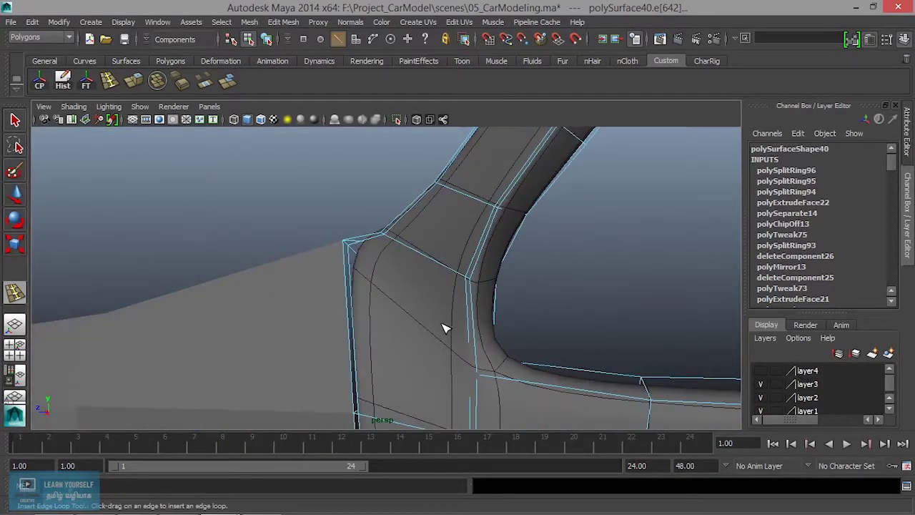
pyautogui.keyDown('alt'); pyautogui.moveTo(439, 328); pyautogui.dragTo(366, 252, button='middle'); pyautogui.keyUp('alt')
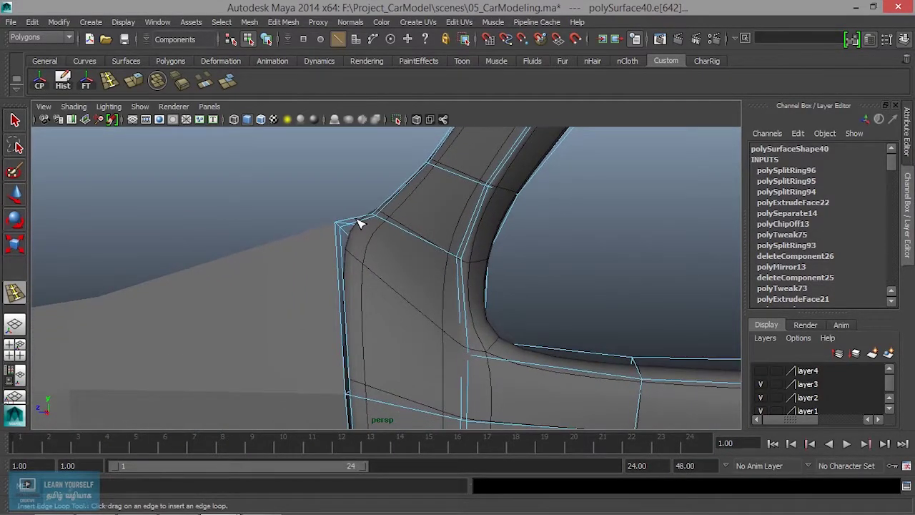
# Step: Replace the last inserted loop with one running through the window-frame corner
pyautogui.hotkey('ctrl', 'z')
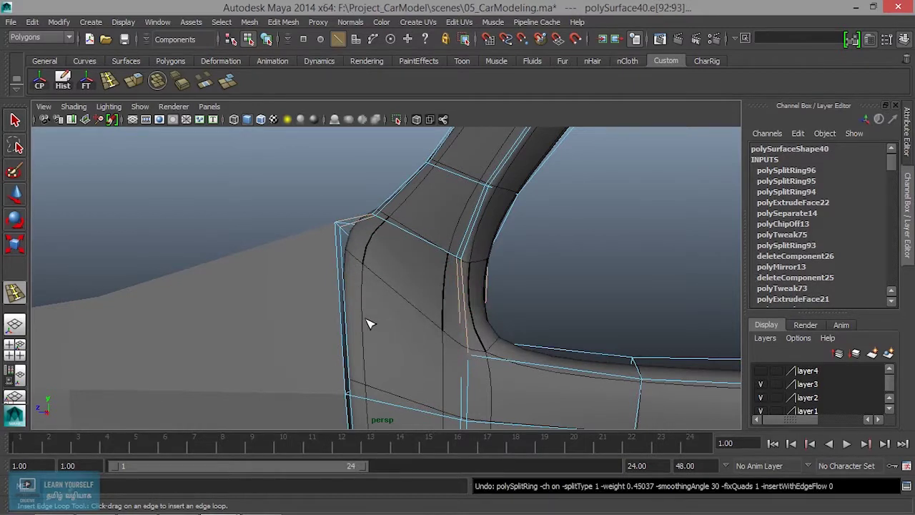
pyautogui.click(372, 404)
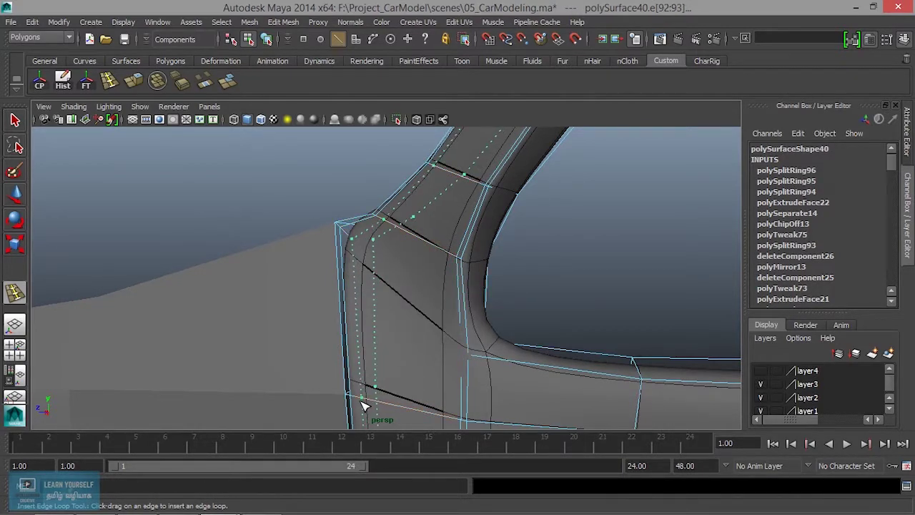
pyautogui.scroll(-2, 372, 395)
pyautogui.scroll(-2, 372, 396)
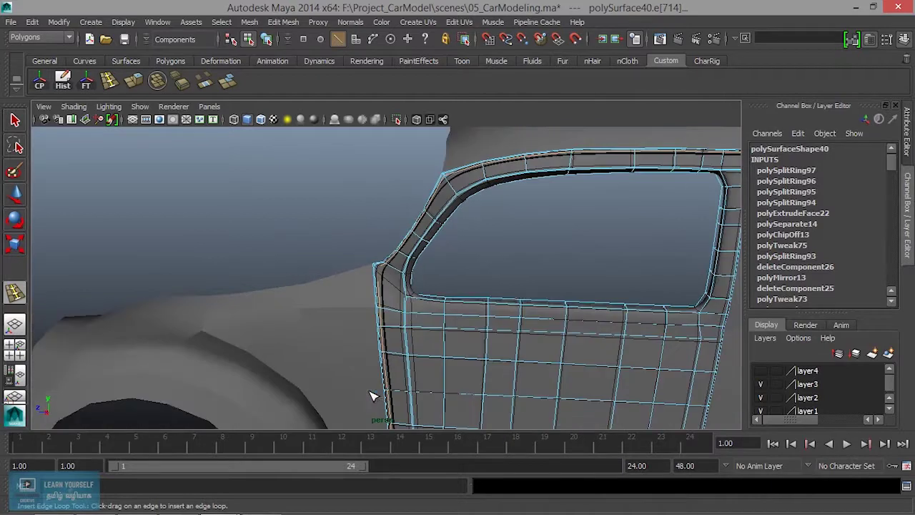
pyautogui.scroll(-2, 372, 396)
# Step: Leave the loop tool, return to Object Mode and select the door object
pyautogui.press('q')
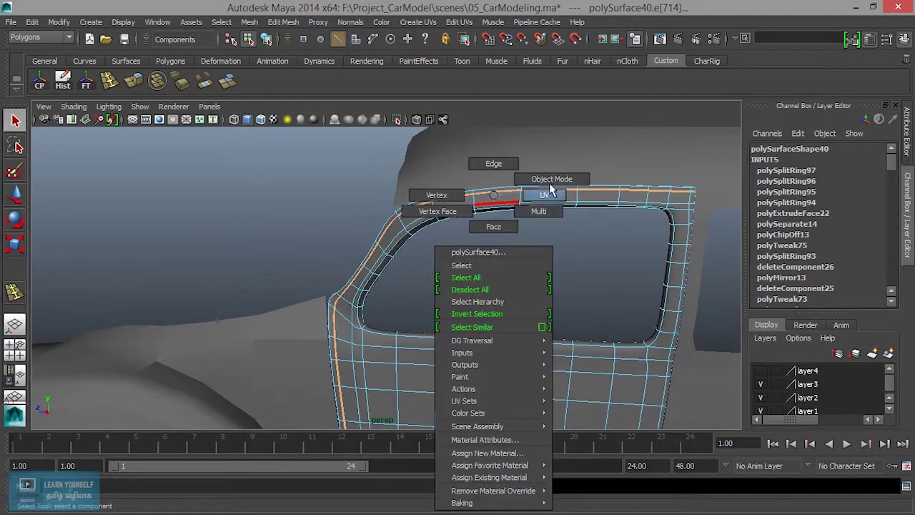
pyautogui.moveTo(493, 209); pyautogui.dragTo(551, 178, button='right')
pyautogui.click(507, 264)
pyautogui.moveTo(507, 263)
pyautogui.keyDown('alt'); pyautogui.mouseDown()
pyautogui.moveTo(513, 320)
pyautogui.moveTo(458, 321)
pyautogui.moveTo(486, 323)
pyautogui.mouseUp(); pyautogui.keyUp('alt')
pyautogui.scroll(2, 379, 271)
pyautogui.scroll(5, 512, 245)
pyautogui.scroll(-5, 484, 288)
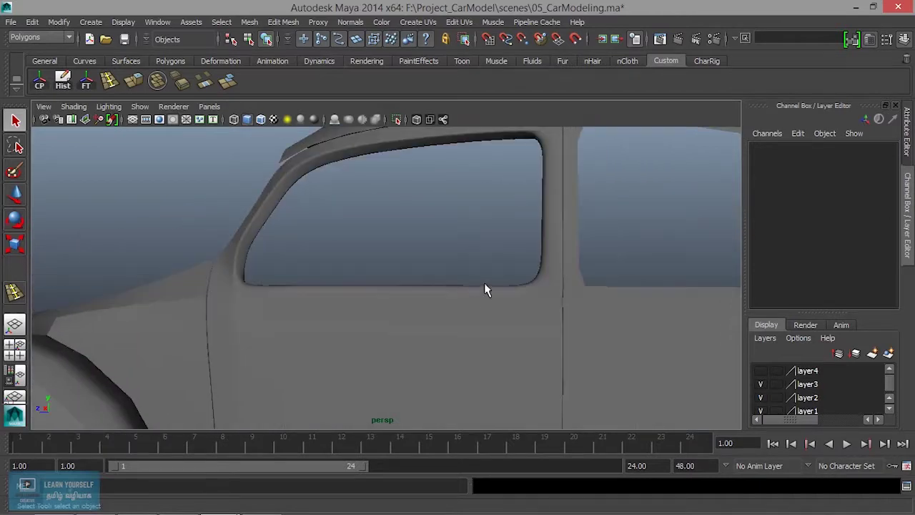
pyautogui.click(482, 329)
# Step: Insert edge loops near the pillar's left edge and on the pillar, undoing a misplaced one
pyautogui.scroll(4, 482, 338)
pyautogui.moveTo(620, 309)
pyautogui.keyDown('alt'); pyautogui.mouseDown()
pyautogui.moveTo(527, 357)
pyautogui.moveTo(595, 387)
pyautogui.moveTo(549, 390)
pyautogui.mouseUp(); pyautogui.keyUp('alt')
pyautogui.keyDown('shift'); pyautogui.moveTo(549, 390); pyautogui.dragTo(524, 363, button='right'); pyautogui.keyUp('shift')
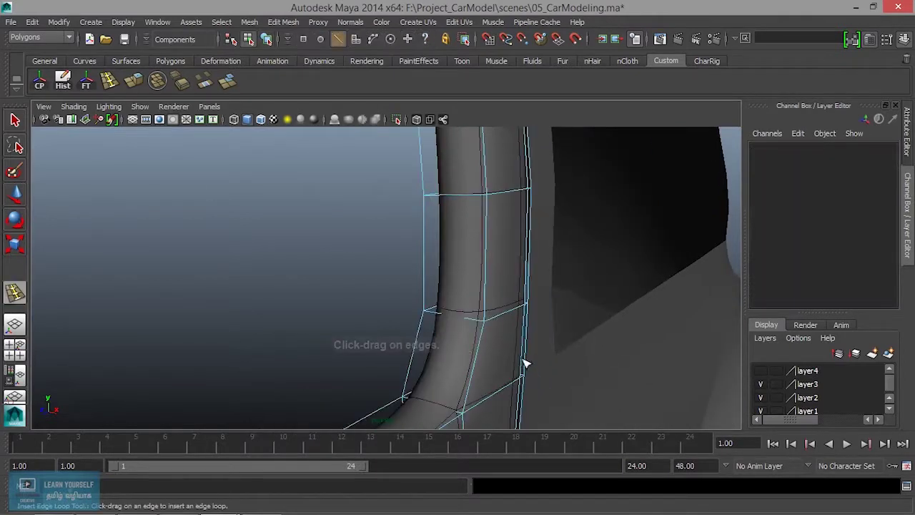
pyautogui.click(434, 314)
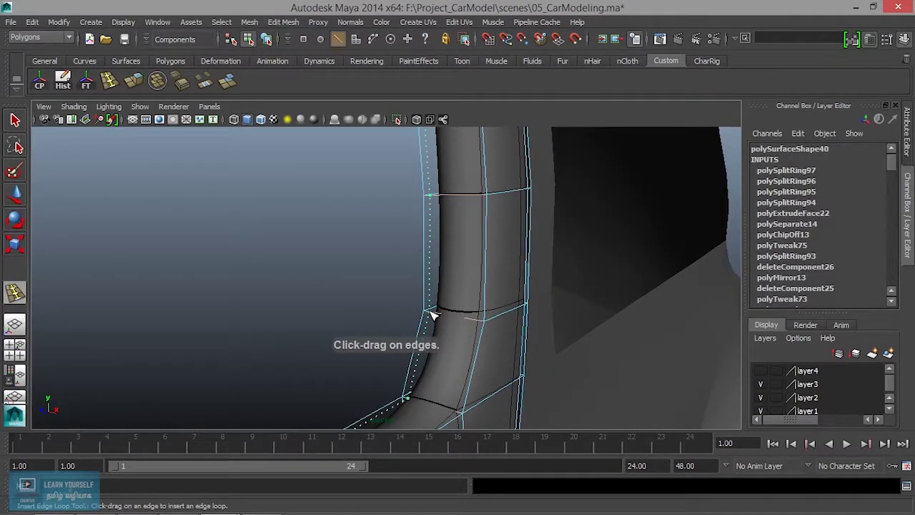
pyautogui.moveTo(432, 315); pyautogui.dragTo(434, 316)
pyautogui.click(472, 324)
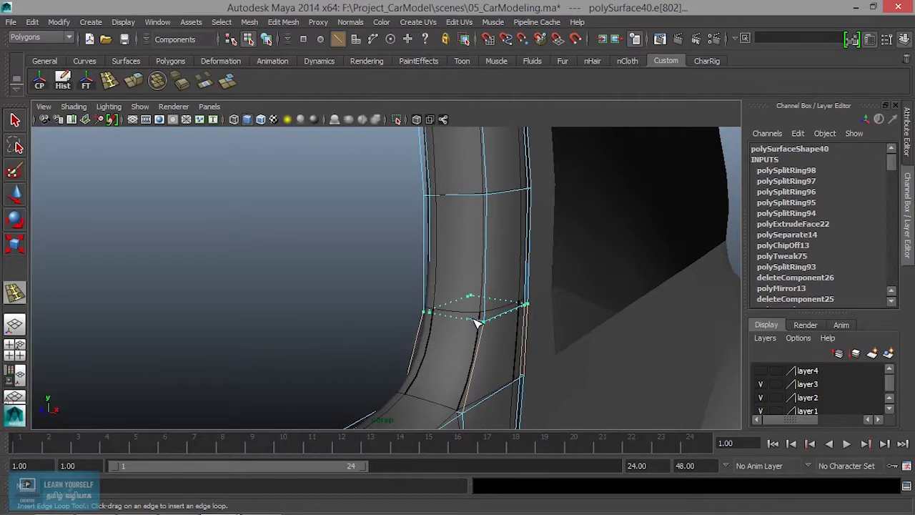
pyautogui.hotkey('ctrl', 'z')
pyautogui.keyDown('alt'); pyautogui.moveTo(457, 333); pyautogui.dragTo(556, 390, button='right'); pyautogui.keyUp('alt')
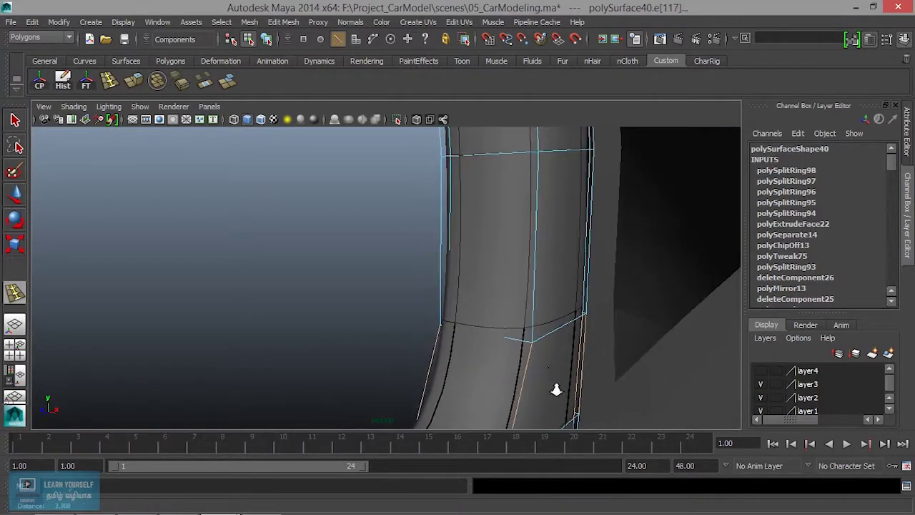
pyautogui.click(525, 344)
# Step: Add one more loop along the pillar edge and switch the door back to Object Mode
pyautogui.keyDown('alt'); pyautogui.moveTo(515, 250); pyautogui.dragTo(513, 330, button='middle'); pyautogui.keyUp('alt')
pyautogui.keyDown('alt'); pyautogui.moveTo(513, 330); pyautogui.dragTo(603, 281, button='right'); pyautogui.keyUp('alt')
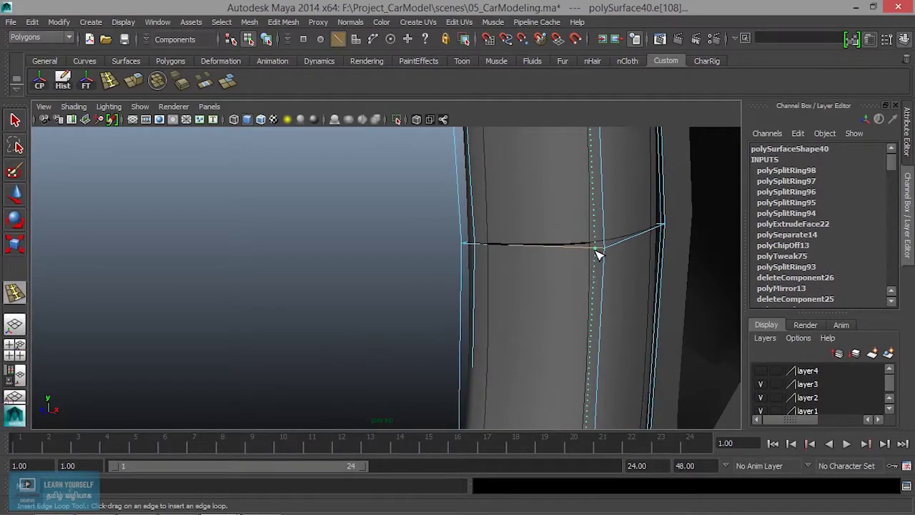
pyautogui.click(598, 253)
pyautogui.moveTo(593, 311)
pyautogui.keyDown('alt'); pyautogui.mouseDown()
pyautogui.moveTo(588, 322)
pyautogui.moveTo(484, 376)
pyautogui.moveTo(518, 309)
pyautogui.moveTo(348, 348)
pyautogui.mouseUp(); pyautogui.keyUp('alt')
pyautogui.press('q')
pyautogui.moveTo(345, 195); pyautogui.dragTo(378, 295, button='right')
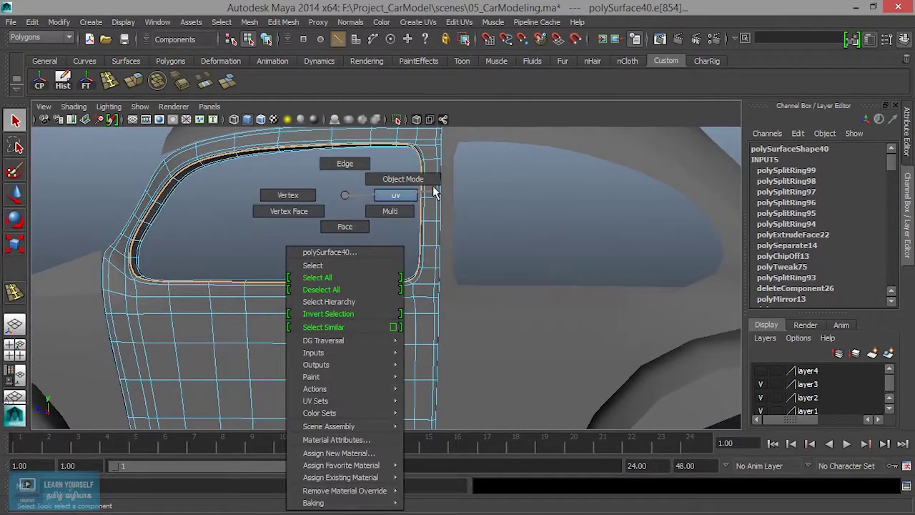
pyautogui.moveTo(435, 189); pyautogui.dragTo(425, 182, button='right')
# Step: Select the door and insert two edge loops along its bottom edge
pyautogui.click(294, 247)
pyautogui.keyDown('alt'); pyautogui.moveTo(295, 247); pyautogui.dragTo(291, 317, button='right'); pyautogui.keyUp('alt')
pyautogui.moveTo(292, 316)
pyautogui.keyDown('alt'); pyautogui.mouseDown()
pyautogui.moveTo(326, 367)
pyautogui.moveTo(265, 257)
pyautogui.mouseUp(); pyautogui.keyUp('alt')
pyautogui.scroll(5, 265, 258)
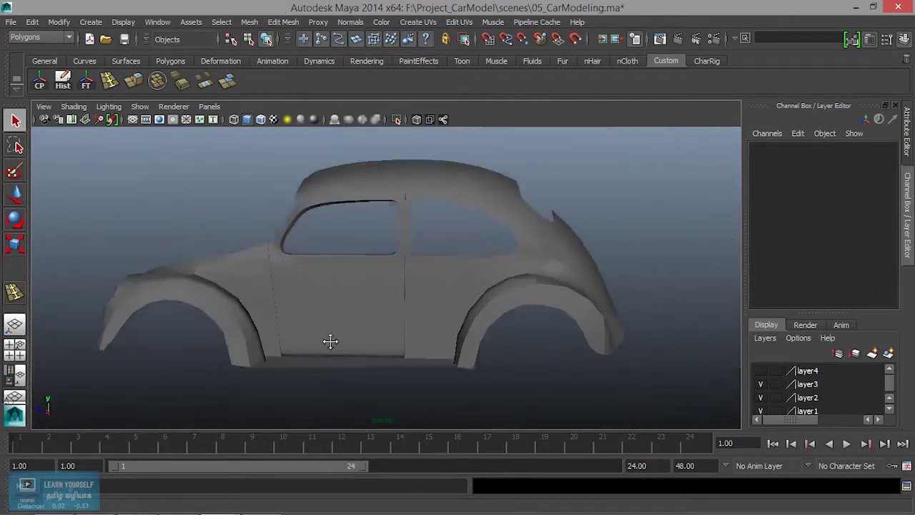
pyautogui.keyDown('alt'); pyautogui.moveTo(349, 244); pyautogui.dragTo(353, 288); pyautogui.keyUp('alt')
pyautogui.click(296, 380)
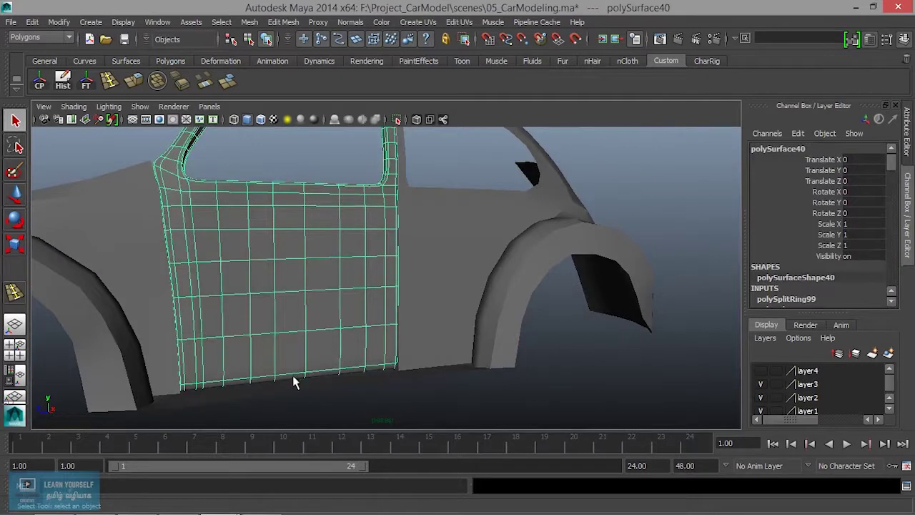
pyautogui.scroll(3, 296, 379)
pyautogui.moveTo(131, 293)
pyautogui.keyDown('alt'); pyautogui.mouseDown()
pyautogui.moveTo(368, 325)
pyautogui.moveTo(507, 274)
pyautogui.mouseUp(); pyautogui.keyUp('alt')
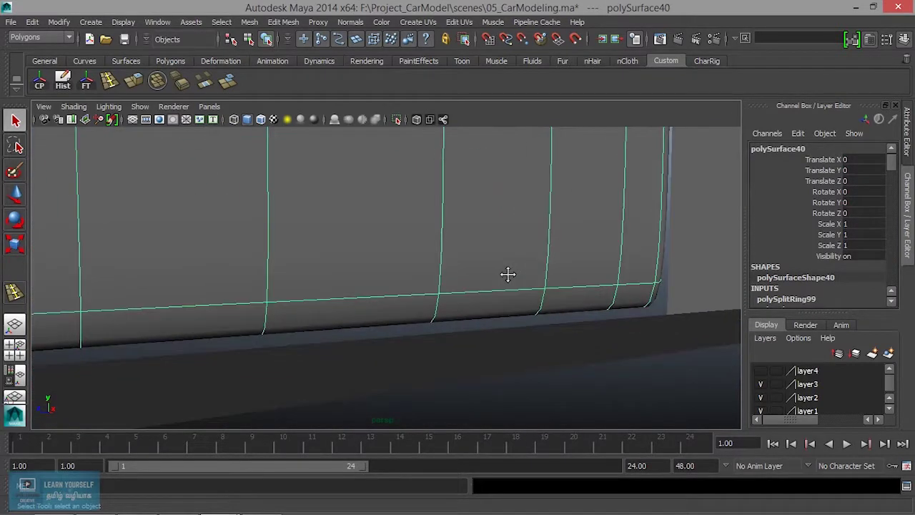
pyautogui.keyDown('shift'); pyautogui.moveTo(506, 274); pyautogui.dragTo(361, 314, button='right'); pyautogui.keyUp('shift')
pyautogui.click(262, 330)
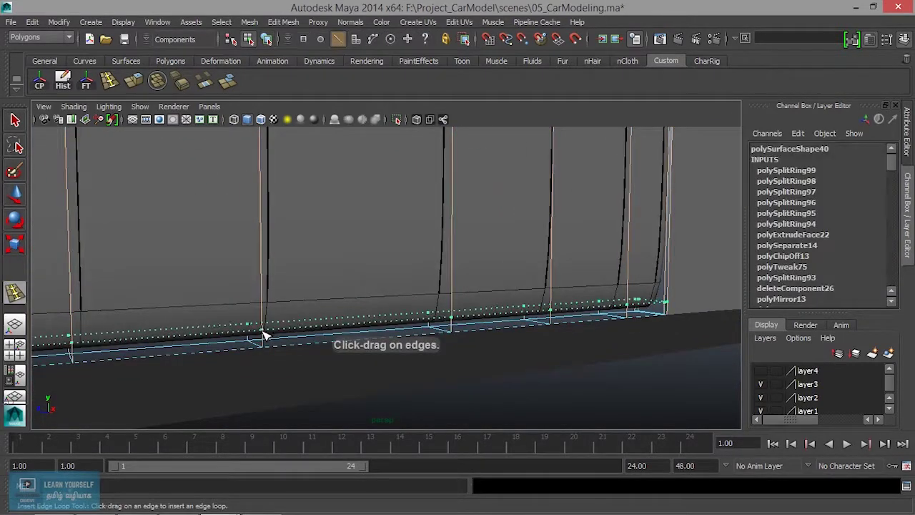
pyautogui.click(263, 345)
# Step: Leave the loop tool, return the door to Object Mode and clear the selection
pyautogui.scroll(-3, 265, 351)
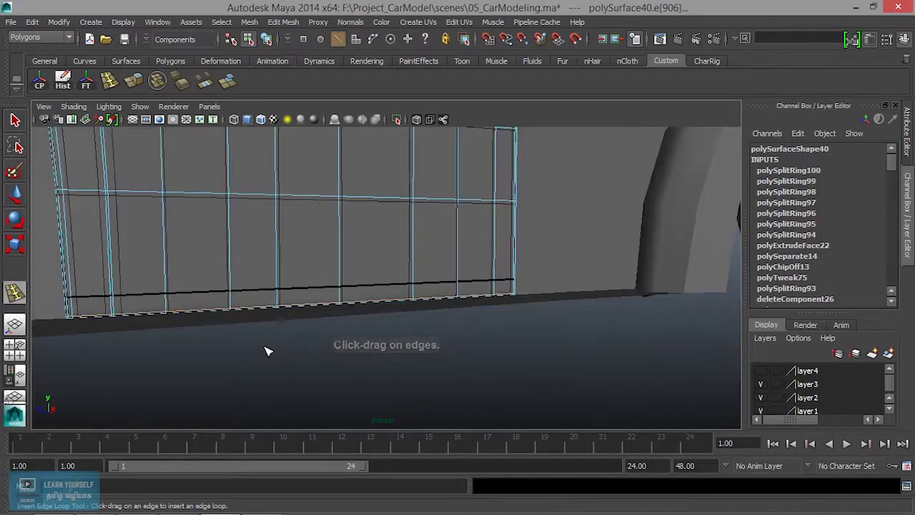
pyautogui.scroll(-2, 294, 265)
pyautogui.scroll(1, 343, 368)
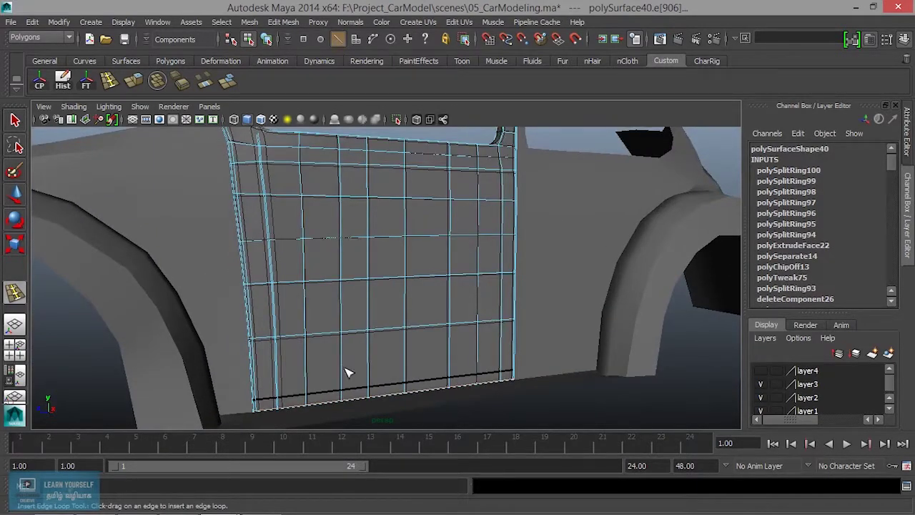
pyautogui.press('q')
pyautogui.scroll(-2, 355, 291)
pyautogui.moveTo(357, 194); pyautogui.dragTo(403, 206, button='right')
pyautogui.scroll(-3, 420, 346)
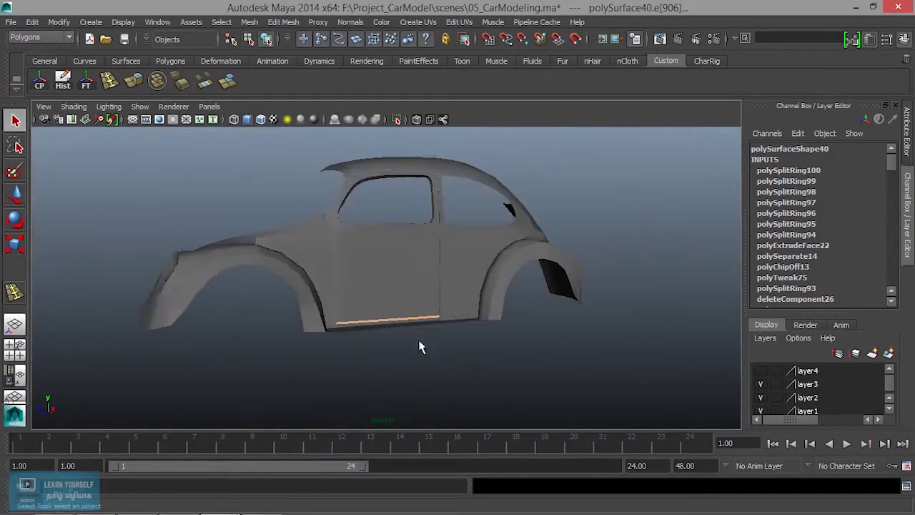
pyautogui.click(420, 347)
pyautogui.keyDown('alt'); pyautogui.moveTo(443, 370); pyautogui.dragTo(386, 362); pyautogui.keyUp('alt')
# Step: Select the car body and turn on layer4 visibility to reveal the hidden car parts
pyautogui.scroll(3, 431, 316)
pyautogui.click(431, 317)
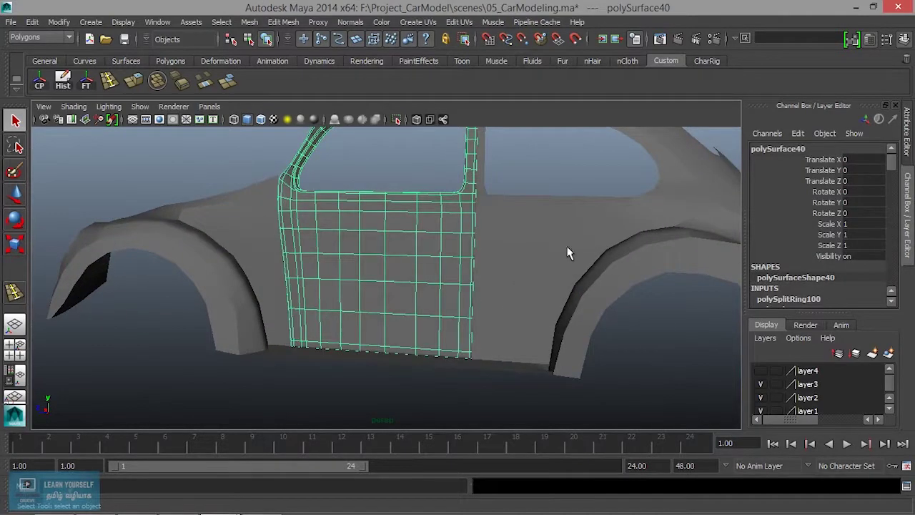
pyautogui.click(567, 253)
pyautogui.keyDown('alt'); pyautogui.moveTo(561, 259); pyautogui.dragTo(501, 300); pyautogui.keyUp('alt')
pyautogui.click(400, 394)
pyautogui.scroll(-3, 400, 393)
pyautogui.moveTo(401, 394)
pyautogui.keyDown('alt'); pyautogui.mouseDown()
pyautogui.moveTo(383, 288)
pyautogui.moveTo(481, 410)
pyautogui.mouseUp(); pyautogui.keyUp('alt')
pyautogui.scroll(2, 482, 410)
pyautogui.click(425, 262)
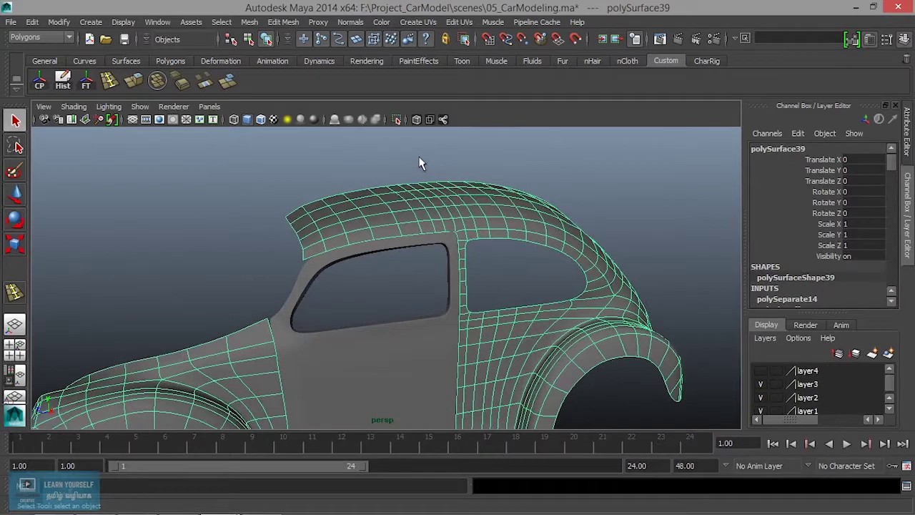
pyautogui.click(760, 371)
# Step: Inspect the door panel near the rear wheel arch, switching the selection to the body
pyautogui.click(593, 196)
pyautogui.moveTo(594, 196)
pyautogui.keyDown('alt'); pyautogui.mouseDown()
pyautogui.moveTo(457, 262)
pyautogui.moveTo(490, 238)
pyautogui.moveTo(535, 265)
pyautogui.moveTo(472, 233)
pyautogui.moveTo(462, 331)
pyautogui.moveTo(353, 323)
pyautogui.moveTo(280, 331)
pyautogui.moveTo(374, 337)
pyautogui.moveTo(364, 326)
pyautogui.moveTo(377, 279)
pyautogui.mouseUp(); pyautogui.keyUp('alt')
pyautogui.click(327, 327)
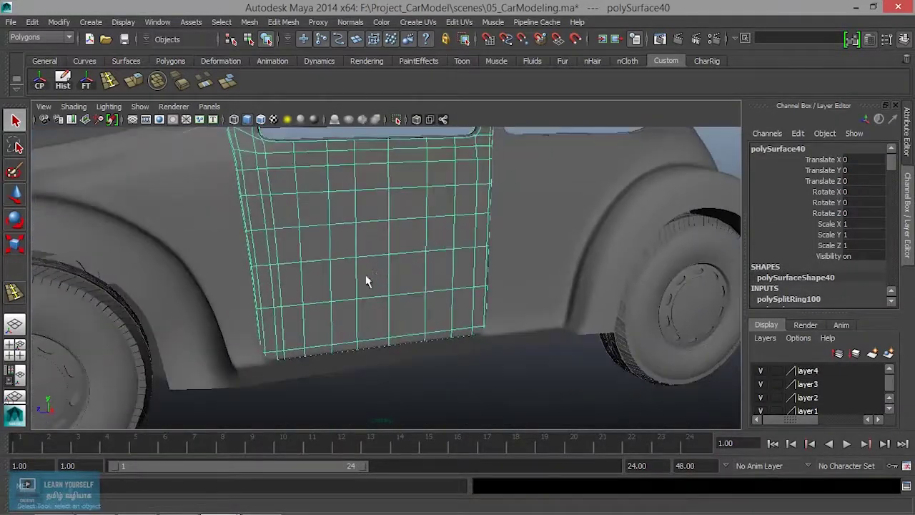
pyautogui.keyDown('alt'); pyautogui.moveTo(376, 279); pyautogui.dragTo(371, 316, button='right'); pyautogui.keyUp('alt')
pyautogui.moveTo(372, 317)
pyautogui.keyDown('alt'); pyautogui.mouseDown()
pyautogui.moveTo(353, 286)
pyautogui.moveTo(403, 311)
pyautogui.moveTo(245, 286)
pyautogui.mouseUp(); pyautogui.keyUp('alt')
pyautogui.click(300, 330)
pyautogui.moveTo(296, 351)
pyautogui.keyDown('alt'); pyautogui.mouseDown()
pyautogui.moveTo(302, 380)
pyautogui.moveTo(443, 358)
pyautogui.moveTo(412, 376)
pyautogui.moveTo(490, 239)
pyautogui.moveTo(443, 372)
pyautogui.moveTo(470, 256)
pyautogui.moveTo(419, 302)
pyautogui.moveTo(433, 333)
pyautogui.moveTo(493, 382)
pyautogui.mouseUp(); pyautogui.keyUp('alt')
# Step: Check the door panel against the body from side and high rear three-quarter views
pyautogui.click(360, 386)
pyautogui.moveTo(360, 386)
pyautogui.keyDown('alt'); pyautogui.mouseDown()
pyautogui.moveTo(378, 311)
pyautogui.moveTo(370, 348)
pyautogui.moveTo(322, 303)
pyautogui.moveTo(419, 286)
pyautogui.moveTo(350, 312)
pyautogui.moveTo(401, 198)
pyautogui.mouseUp(); pyautogui.keyUp('alt')
pyautogui.click(388, 286)
pyautogui.scroll(-3, 359, 316)
pyautogui.click(400, 198)
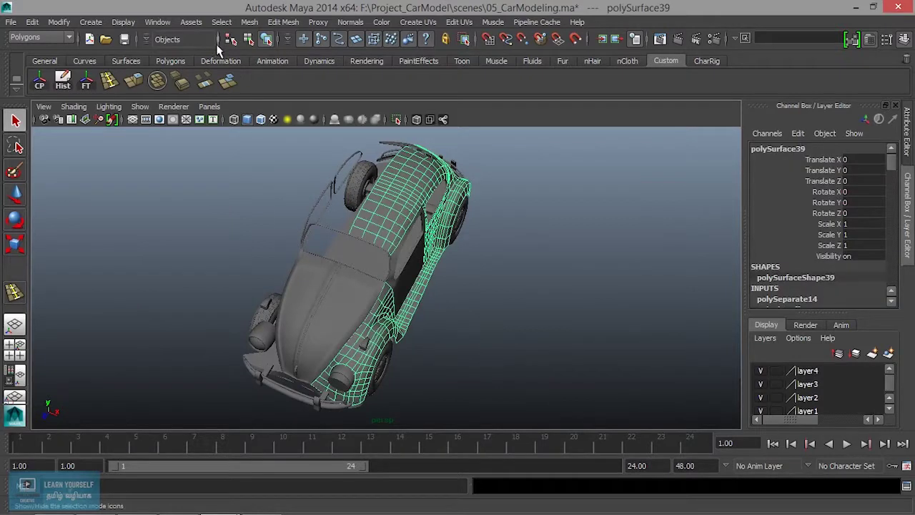
pyautogui.moveTo(372, 272)
pyautogui.keyDown('alt'); pyautogui.mouseDown()
pyautogui.moveTo(465, 286)
pyautogui.moveTo(579, 282)
pyautogui.mouseUp(); pyautogui.keyUp('alt')
pyautogui.scroll(5, 579, 282)
pyautogui.click(389, 297)
pyautogui.scroll(-3, 390, 297)
pyautogui.moveTo(376, 311)
pyautogui.keyDown('alt'); pyautogui.mouseDown()
pyautogui.moveTo(445, 301)
pyautogui.moveTo(399, 250)
pyautogui.mouseUp(); pyautogui.keyUp('alt')
# Step: Mirror the body polySurface39 with Mesh > Mirror Geometry, then select the door panel
pyautogui.click(400, 244)
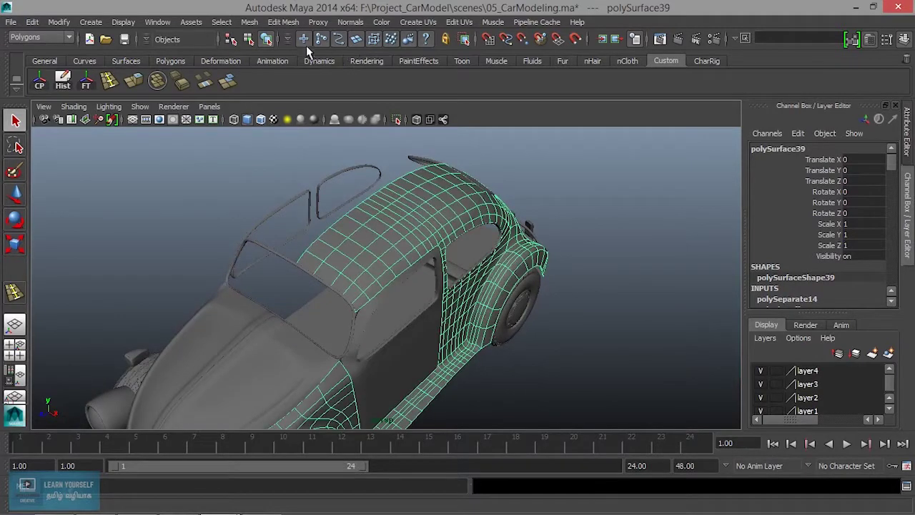
pyautogui.click(250, 26)
pyautogui.click(277, 299)
pyautogui.click(542, 361)
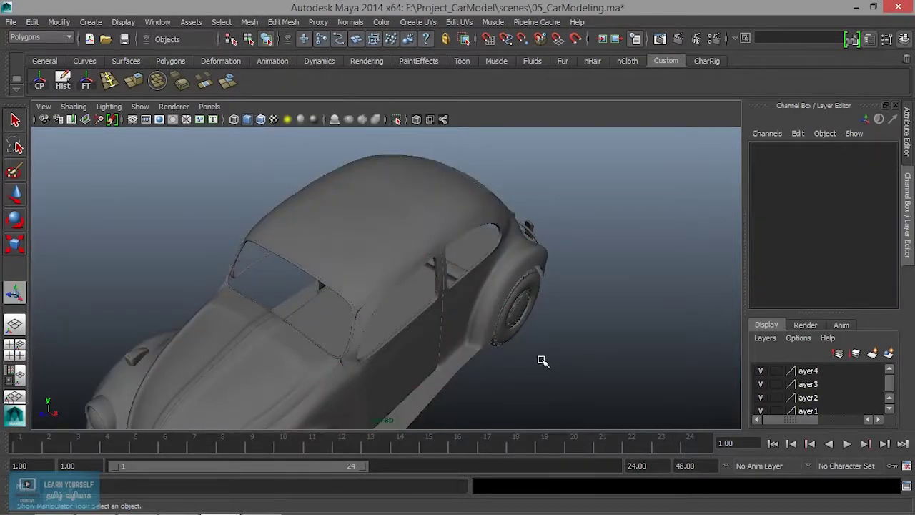
pyautogui.keyDown('alt'); pyautogui.moveTo(542, 361); pyautogui.dragTo(366, 337); pyautogui.keyUp('alt')
pyautogui.click(313, 348)
pyautogui.keyDown('alt'); pyautogui.moveTo(580, 339); pyautogui.dragTo(390, 356); pyautogui.keyUp('alt')
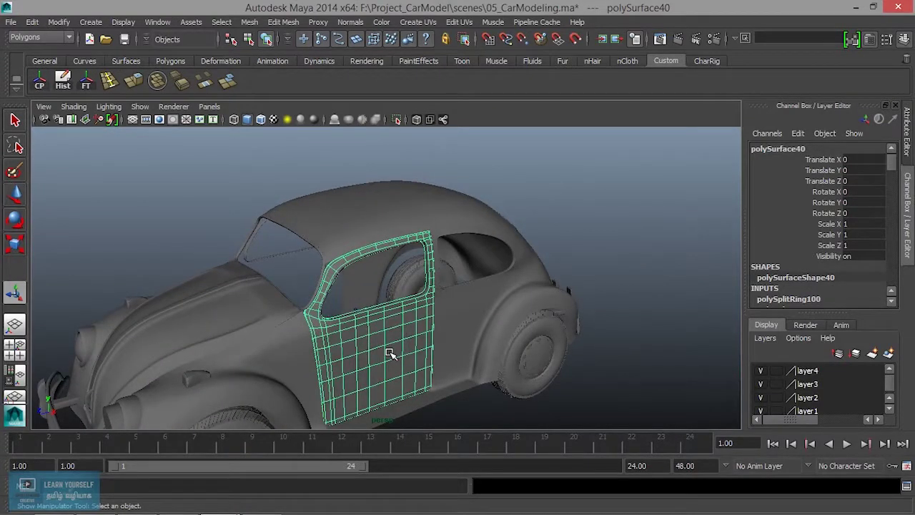
# Step: Group the door twice with Ctrl+G into group19 and pick its Scale X channel
pyautogui.hotkey('ctrl', 'g')
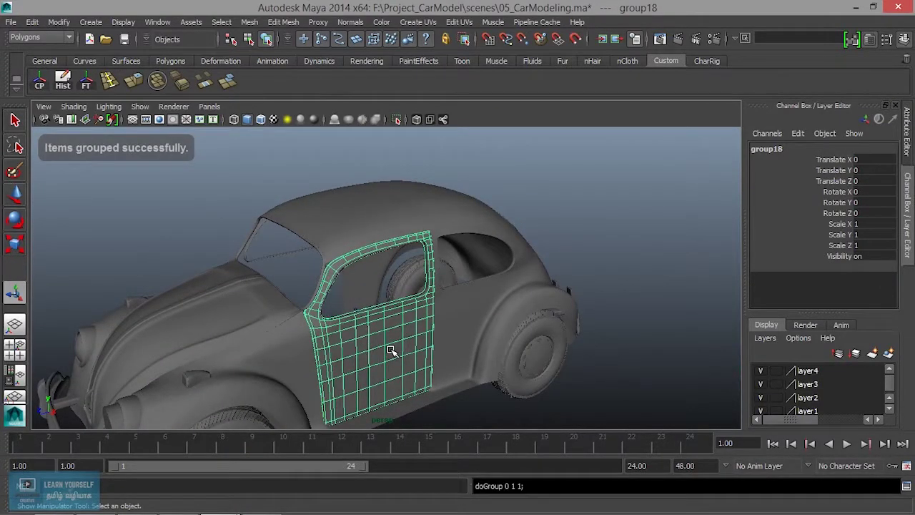
pyautogui.press('w')
pyautogui.scroll(-5, 362, 372)
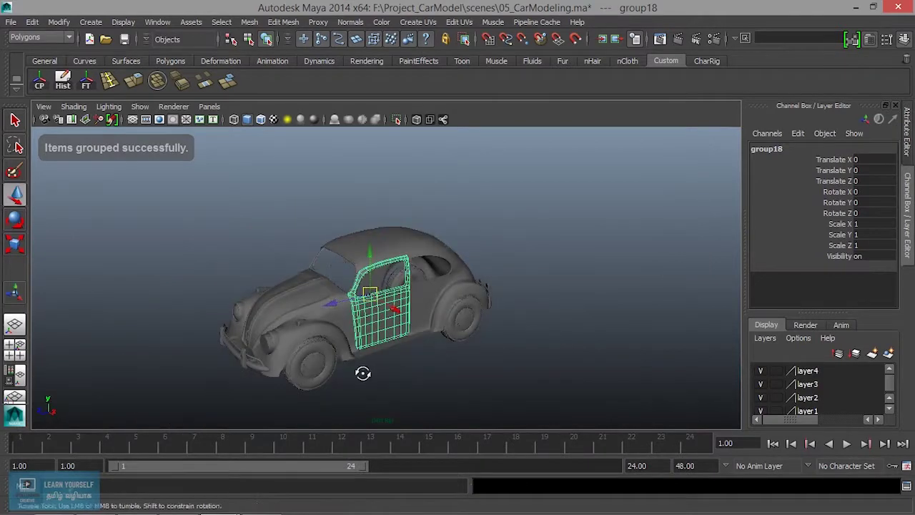
pyautogui.keyDown('alt'); pyautogui.moveTo(363, 372); pyautogui.dragTo(400, 286); pyautogui.keyUp('alt')
pyautogui.scroll(5, 545, 379)
pyautogui.hotkey('ctrl', 'g')
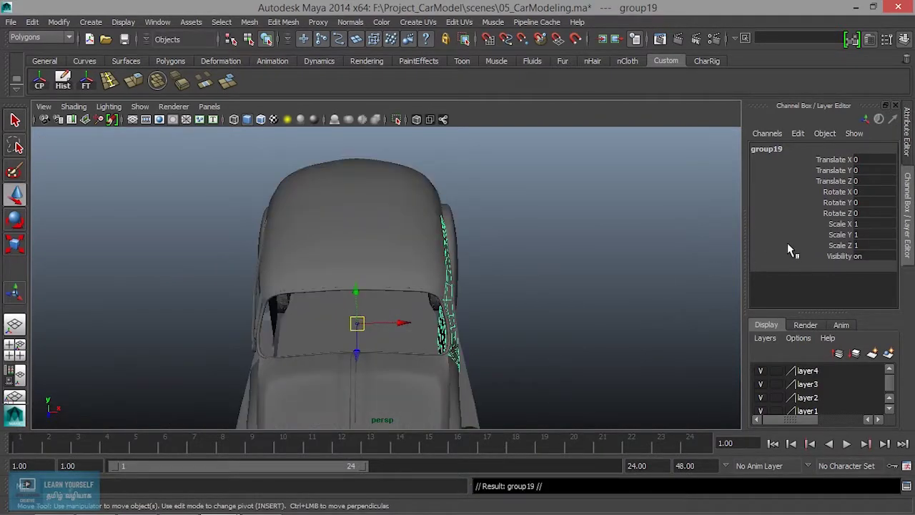
pyautogui.click(871, 224)
pyautogui.click(540, 339)
pyautogui.moveTo(479, 374); pyautogui.dragTo(628, 332)
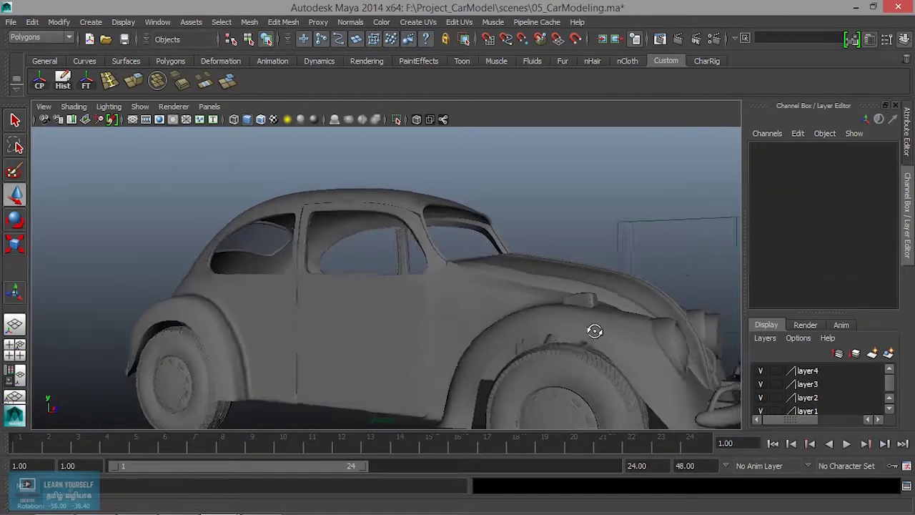
pyautogui.scroll(3, 499, 339)
pyautogui.scroll(3, 490, 351)
pyautogui.moveTo(491, 351)
pyautogui.keyDown('alt'); pyautogui.mouseDown()
pyautogui.moveTo(374, 264)
pyautogui.moveTo(347, 310)
pyautogui.moveTo(413, 266)
pyautogui.moveTo(434, 290)
pyautogui.moveTo(446, 346)
pyautogui.mouseUp(); pyautogui.keyUp('alt')
pyautogui.click(343, 274)
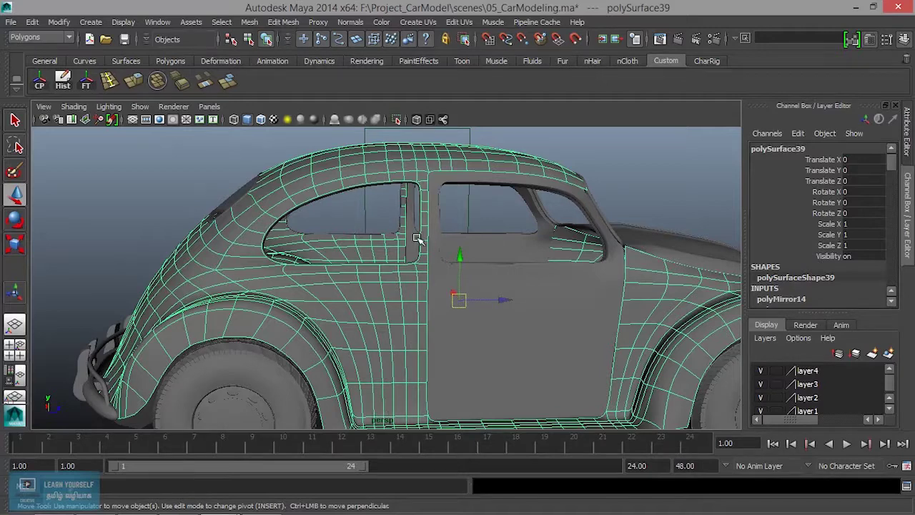
pyautogui.scroll(3, 325, 309)
pyautogui.moveTo(327, 302)
pyautogui.keyDown('alt'); pyautogui.mouseDown()
pyautogui.moveTo(378, 326)
pyautogui.moveTo(337, 302)
pyautogui.moveTo(156, 296)
pyautogui.moveTo(313, 307)
pyautogui.mouseUp(); pyautogui.keyUp('alt')
pyautogui.scroll(2, 156, 296)
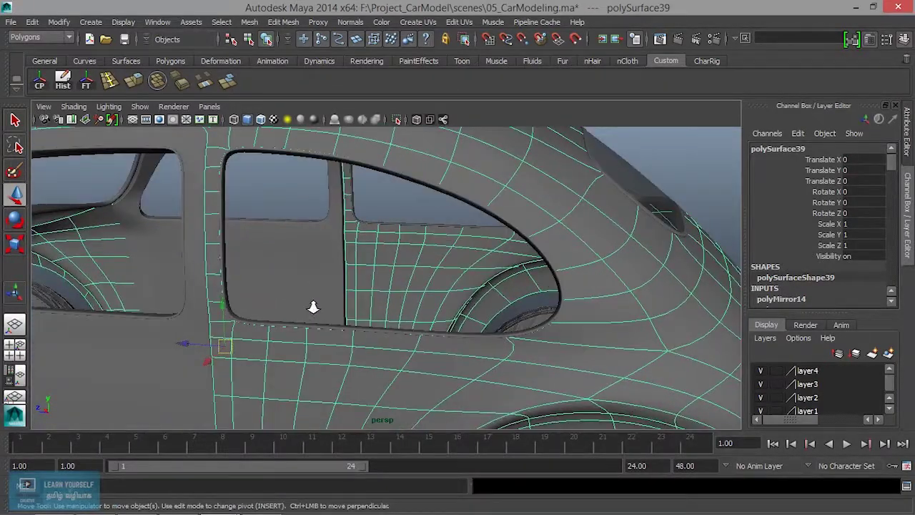